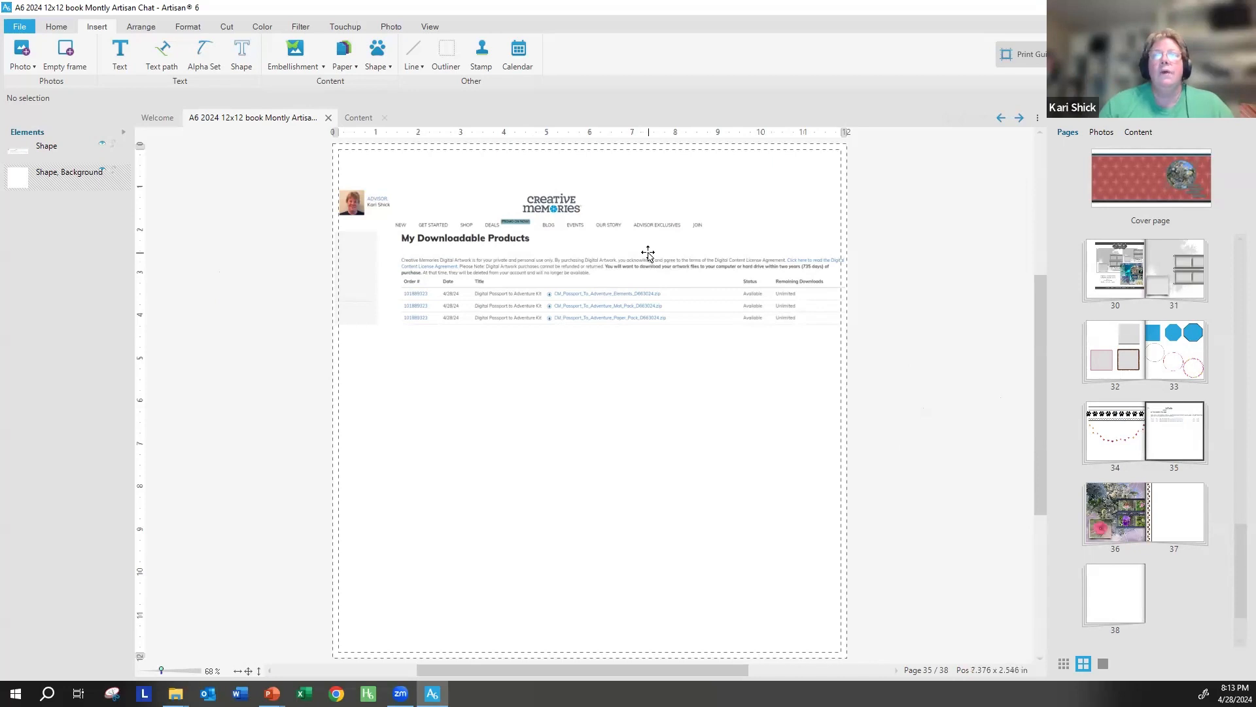
Step: Select the My Downloadable Products image on page 35, shift it slightly right, and magnify its list of kit zip files
click(647, 252)
mouse_move(631, 245)
mouse_down()
mouse_move(645, 244)
mouse_move(634, 244)
mouse_up()
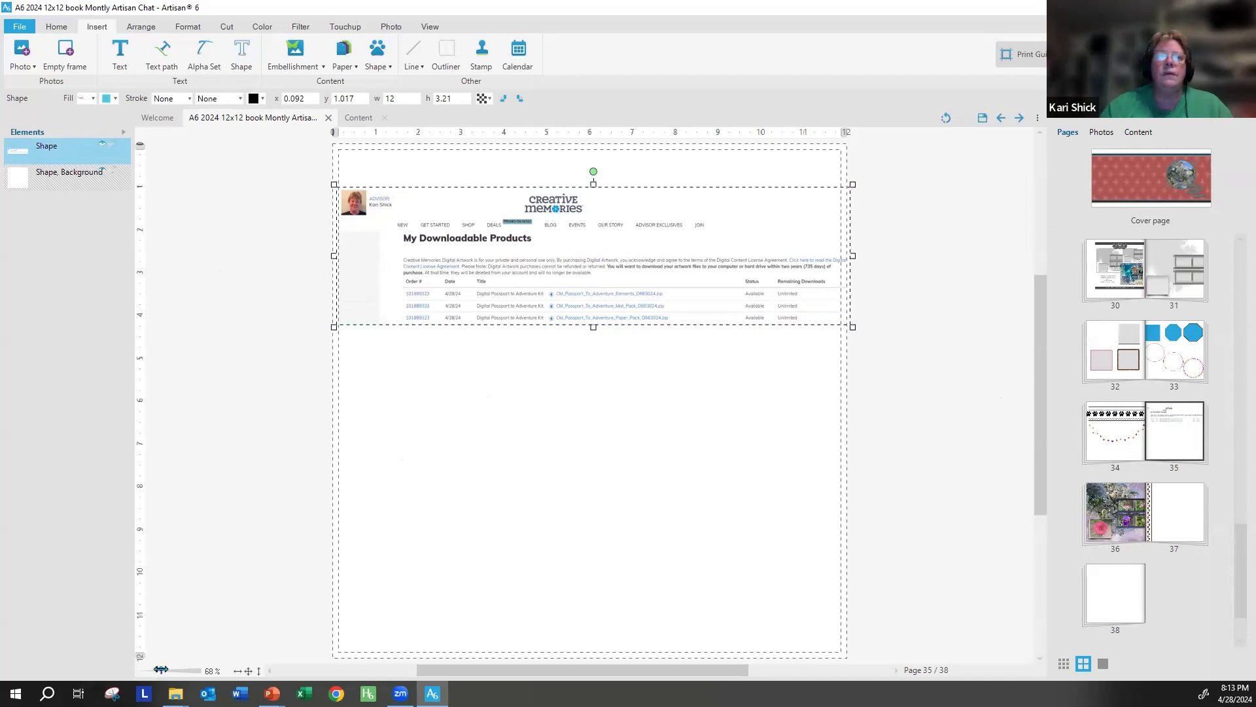
drag(160, 669, 168, 669)
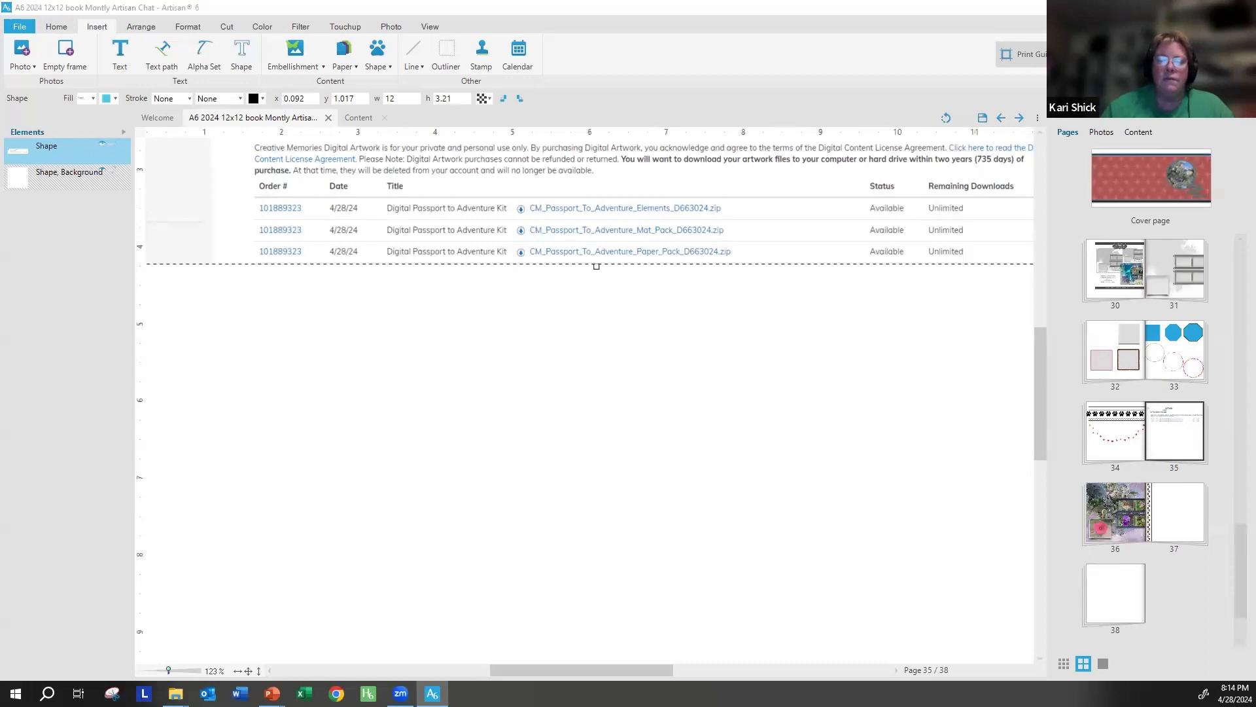
Step: Switch to File Explorer and locate the downloaded Passport To Adventure zip files in the Downloads folder
click(175, 693)
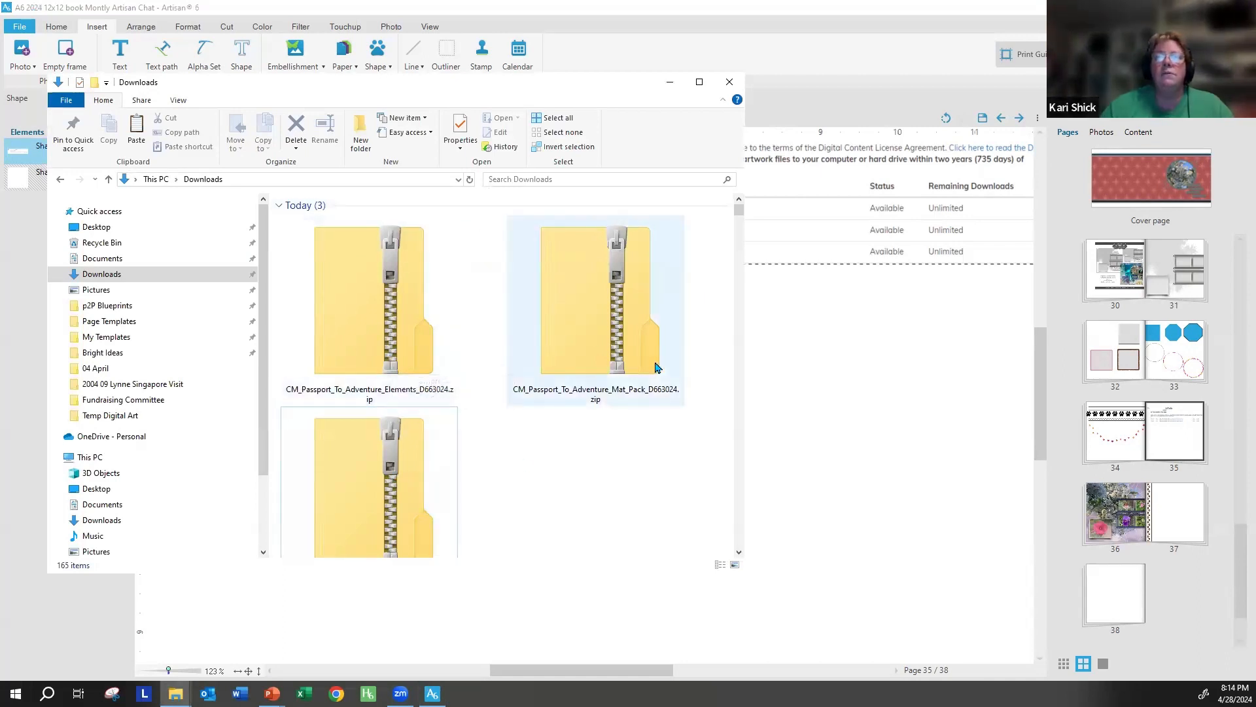
scroll(430, 442, down, 1)
click(405, 442)
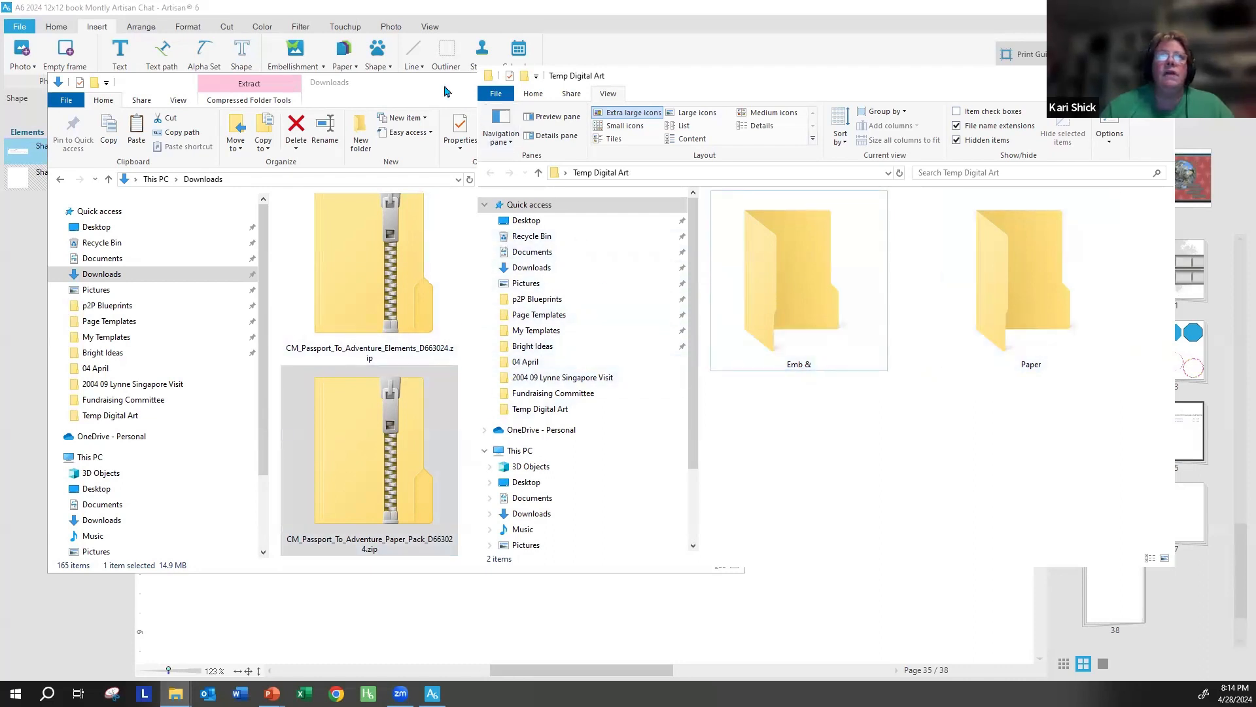
Step: Copy all files from ELMT_Passport_To_Adventure inside the Elements zip into the Emb & folder of Temp Digital Art
click(452, 253)
double_click(427, 261)
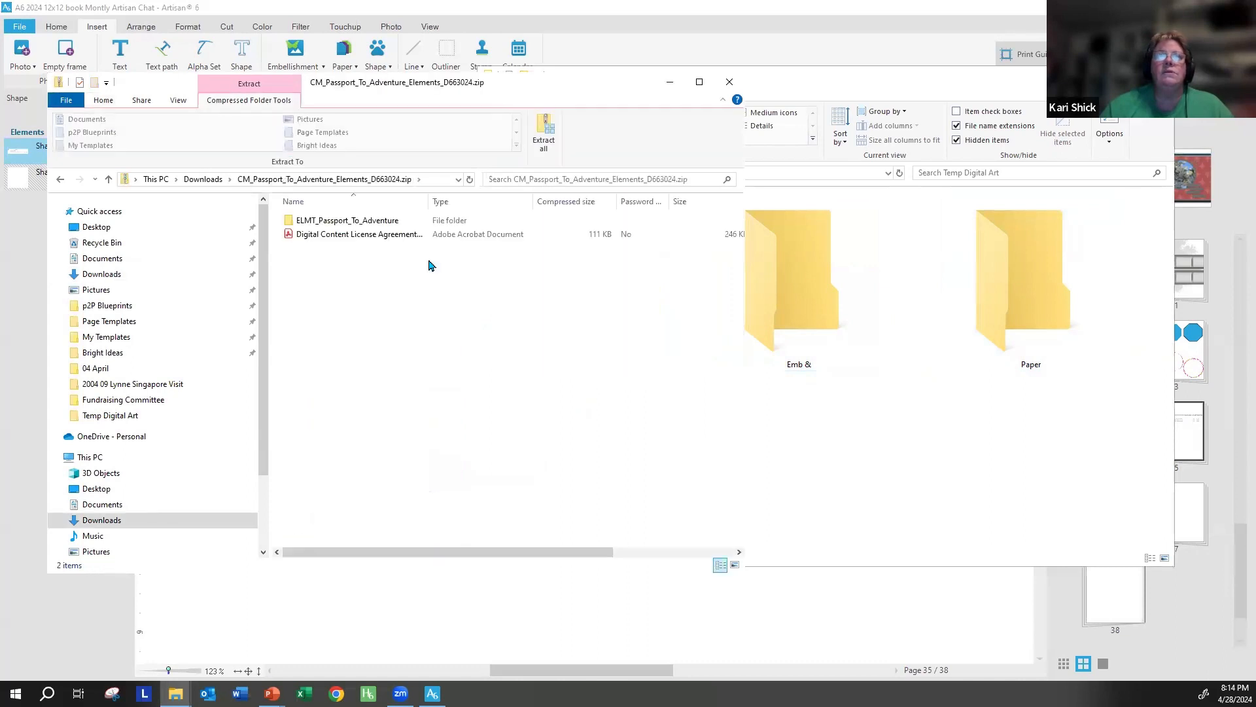
double_click(409, 222)
click(399, 223)
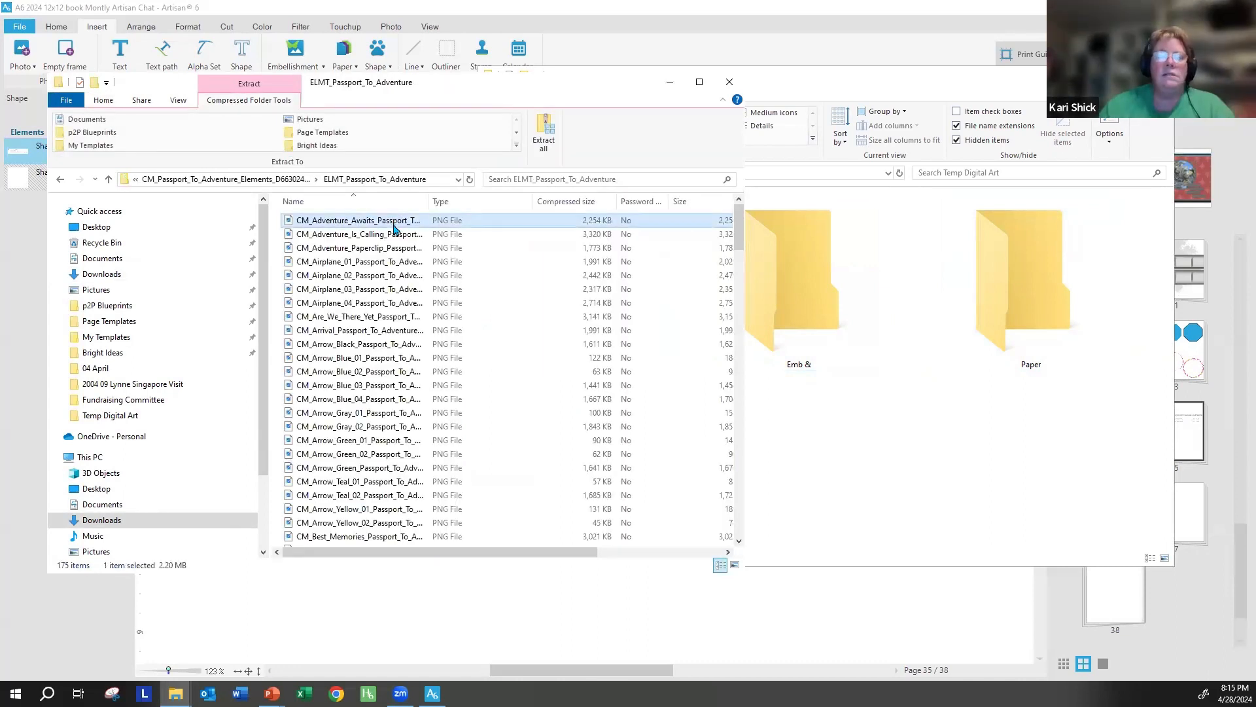
key(ctrl+a)
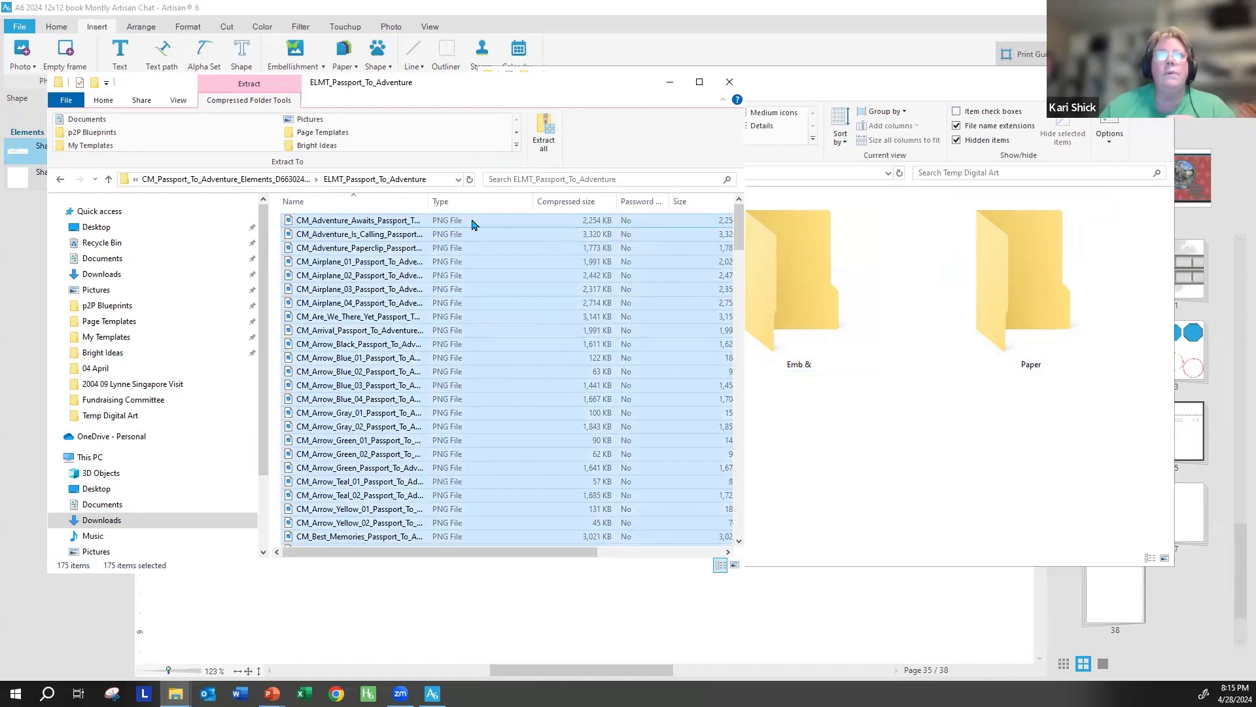
drag(475, 224, 802, 298)
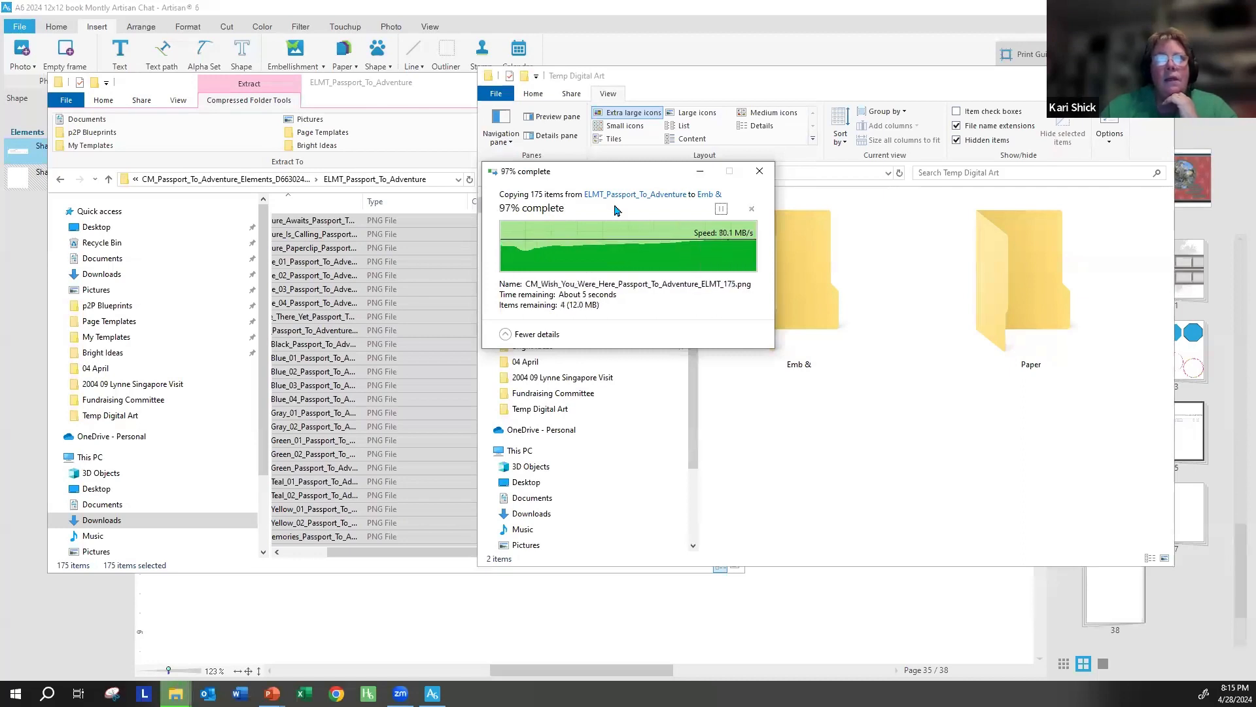
Step: Return to Downloads and copy all files from 12x12_PP_Passport_To_Adventure inside the Paper Pack zip into the Paper folder
click(286, 180)
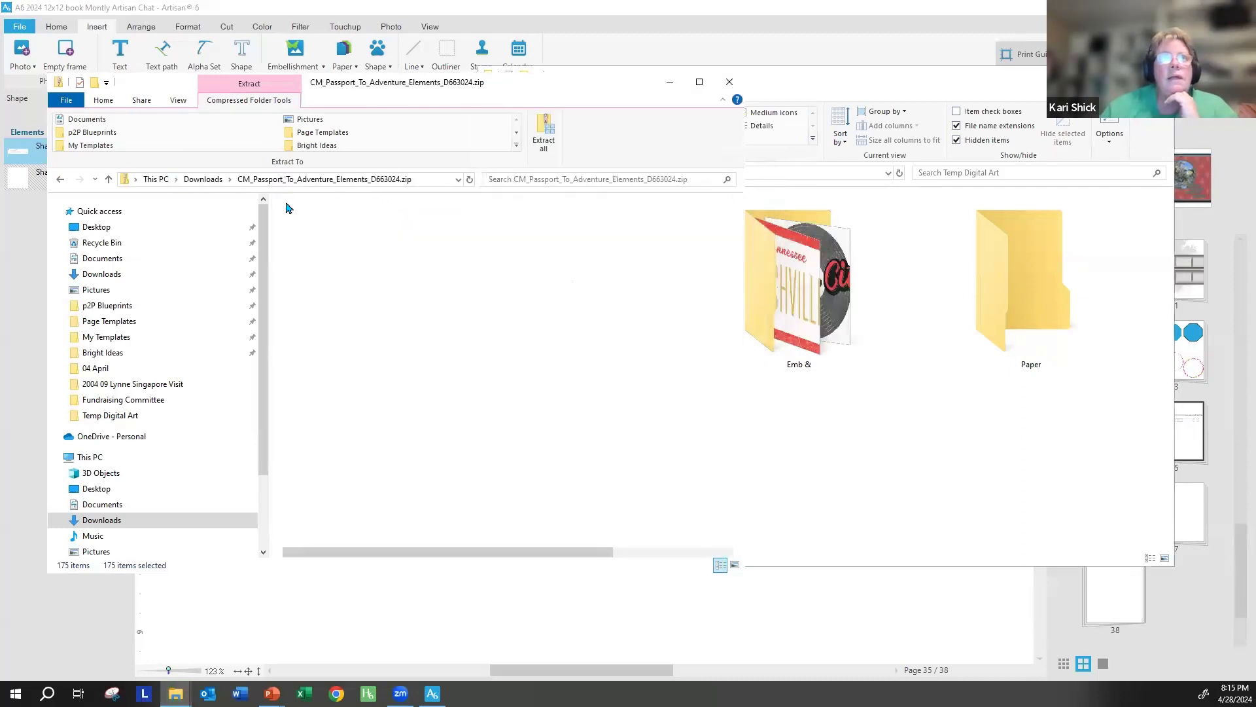
click(203, 180)
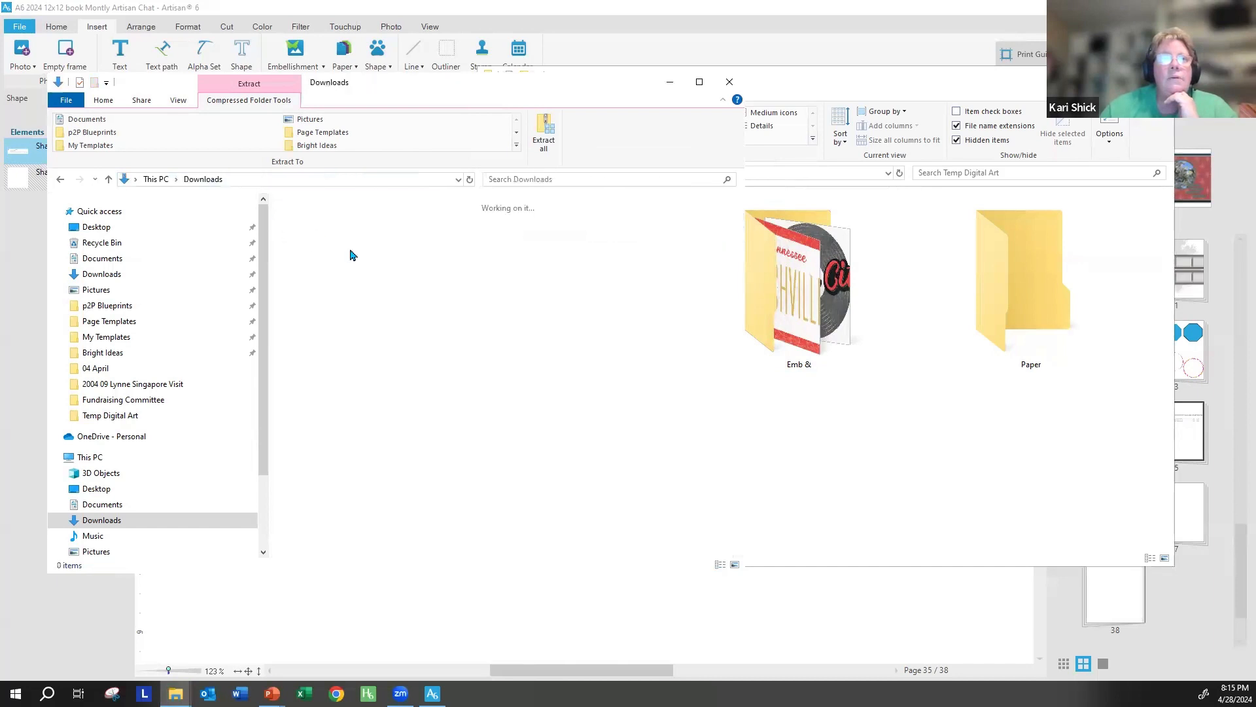
click(391, 451)
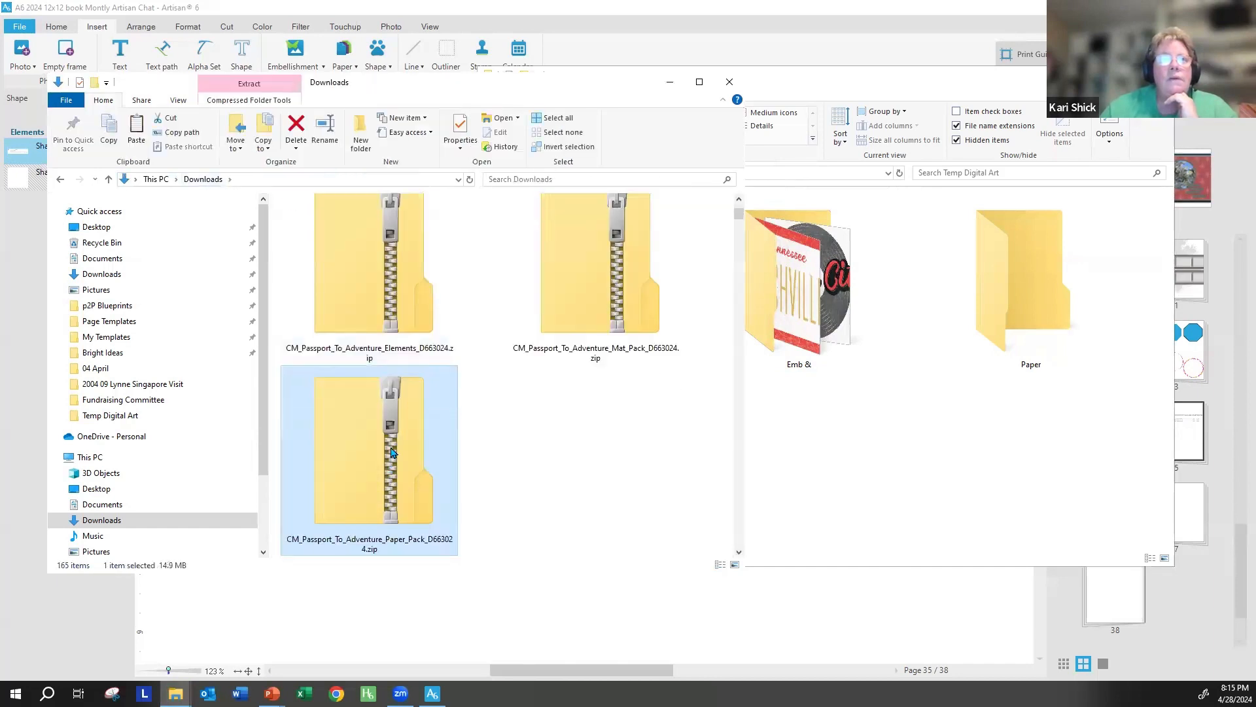
double_click(387, 422)
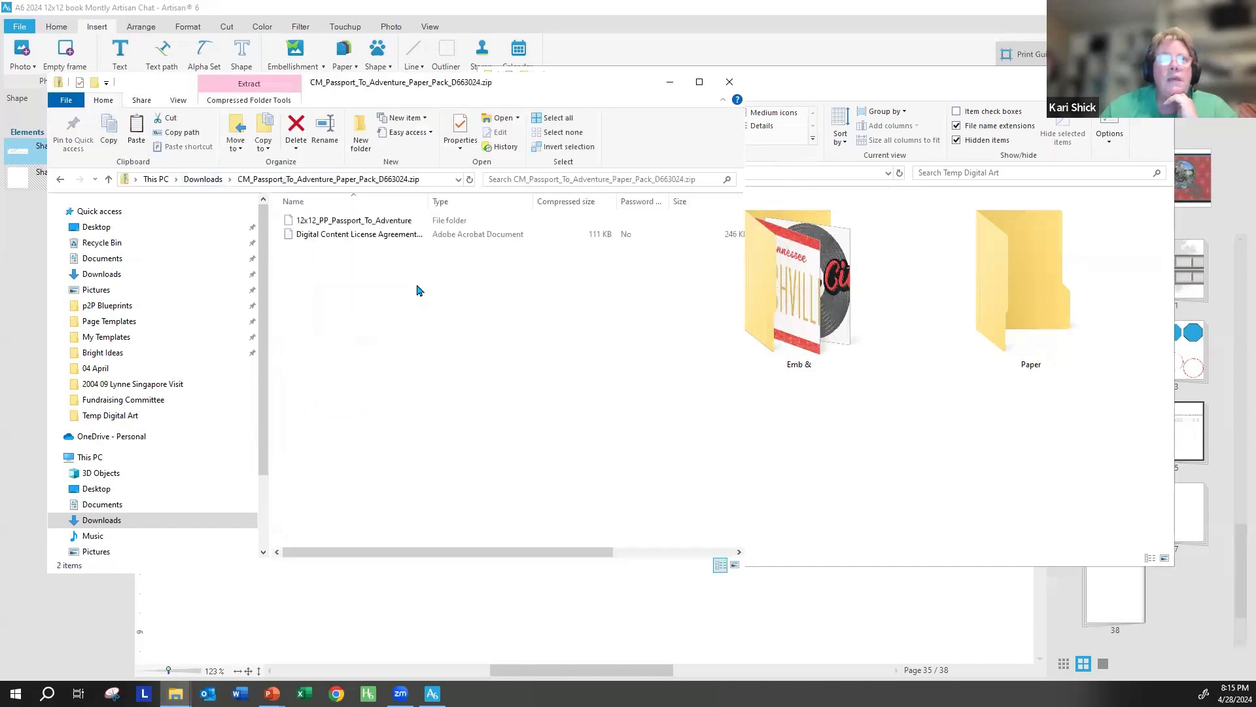
double_click(415, 221)
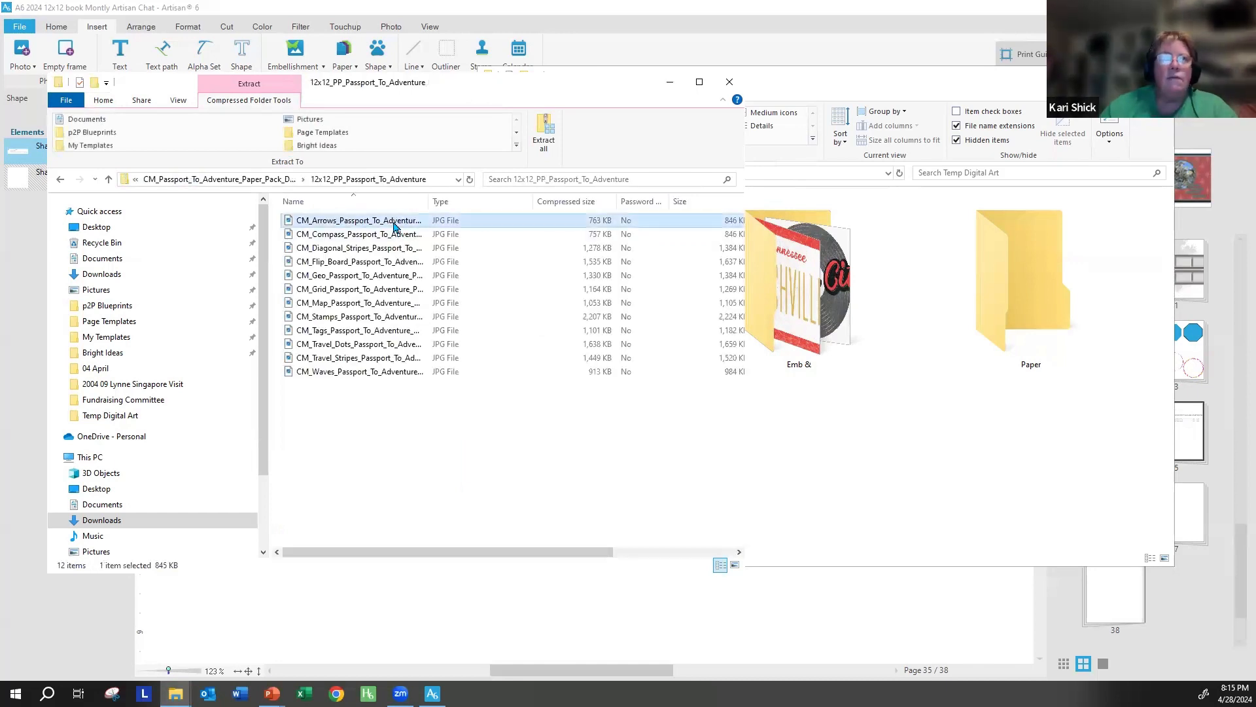
key(ctrl+a)
drag(394, 227, 1026, 313)
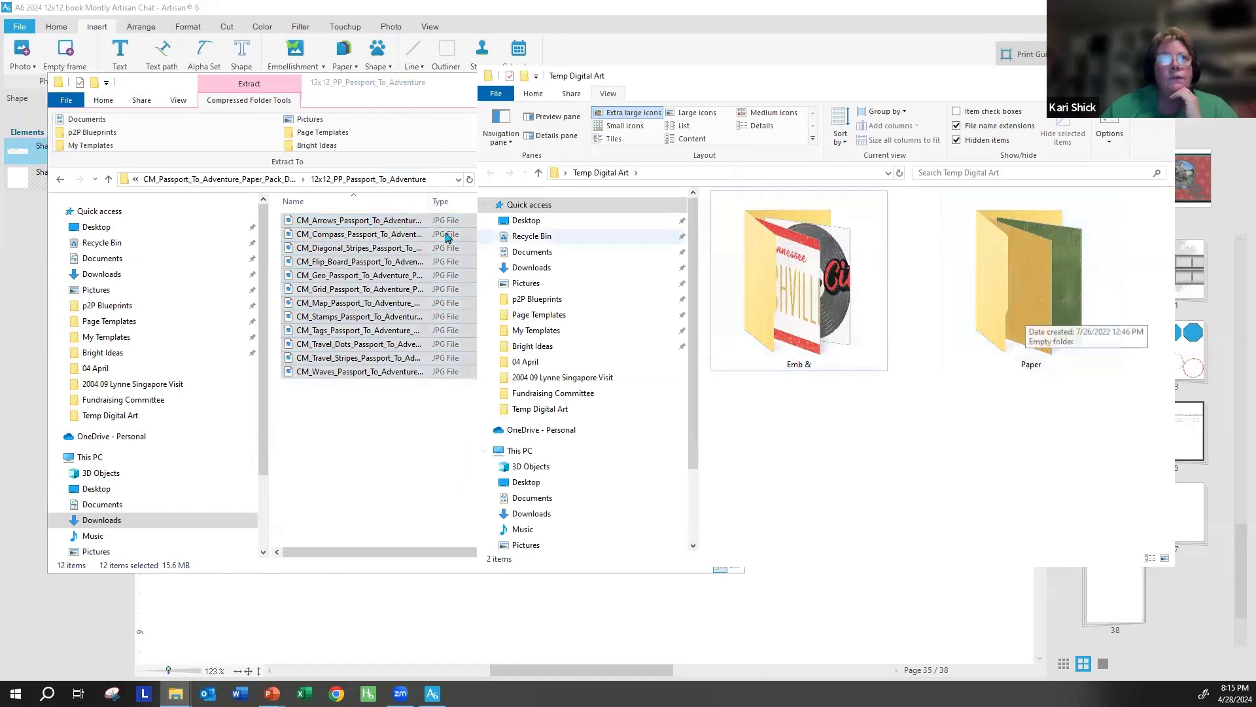
Step: Return to Downloads and open the MP_Passport_To_Adventure folder inside the Mat Pack zip
click(242, 181)
click(242, 180)
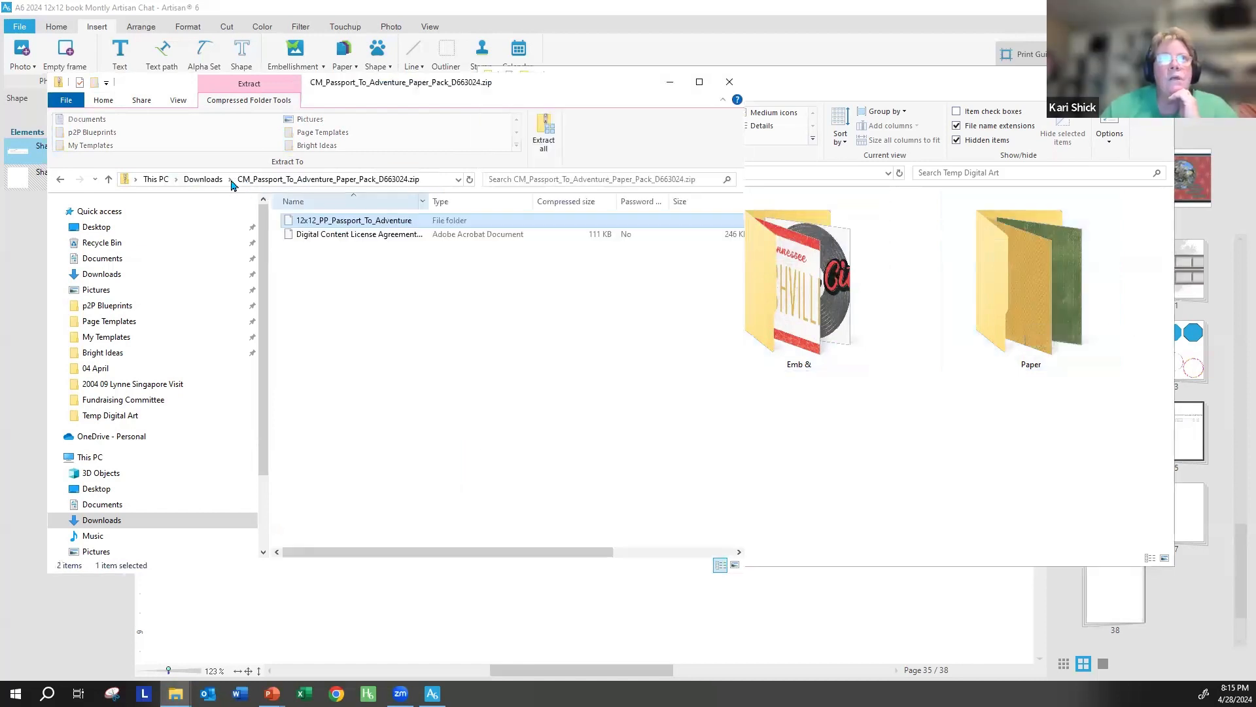
click(178, 181)
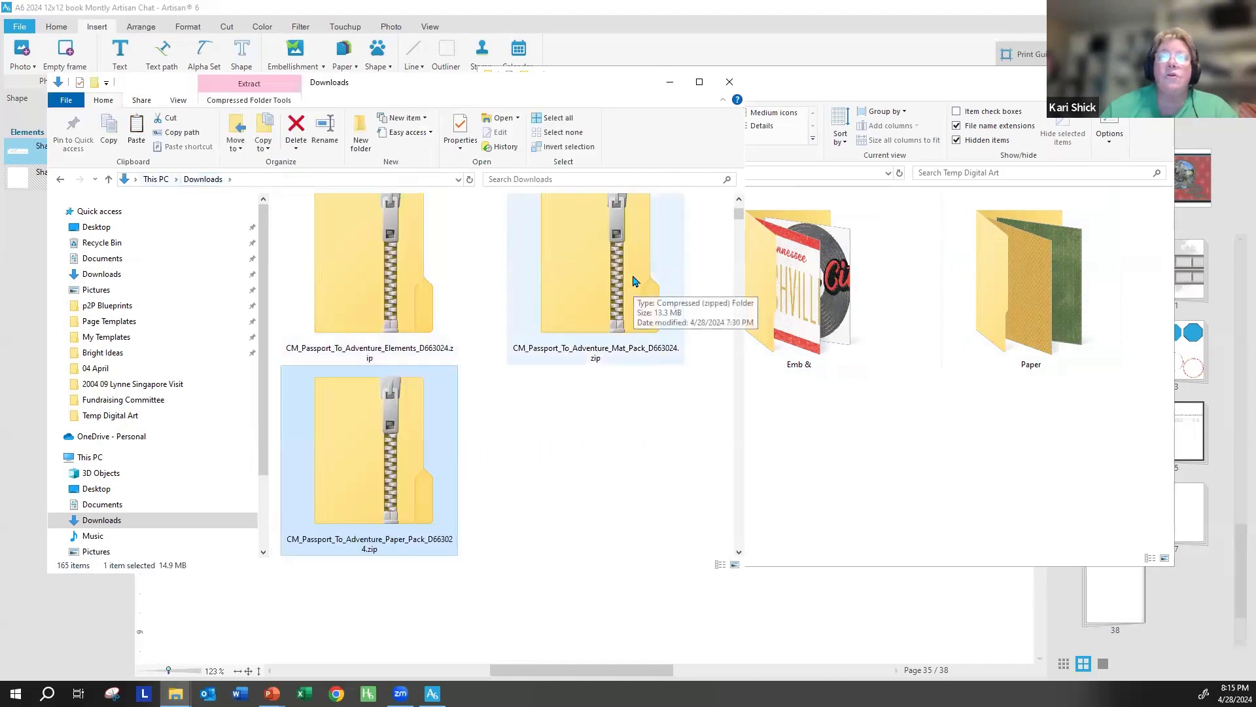
click(633, 282)
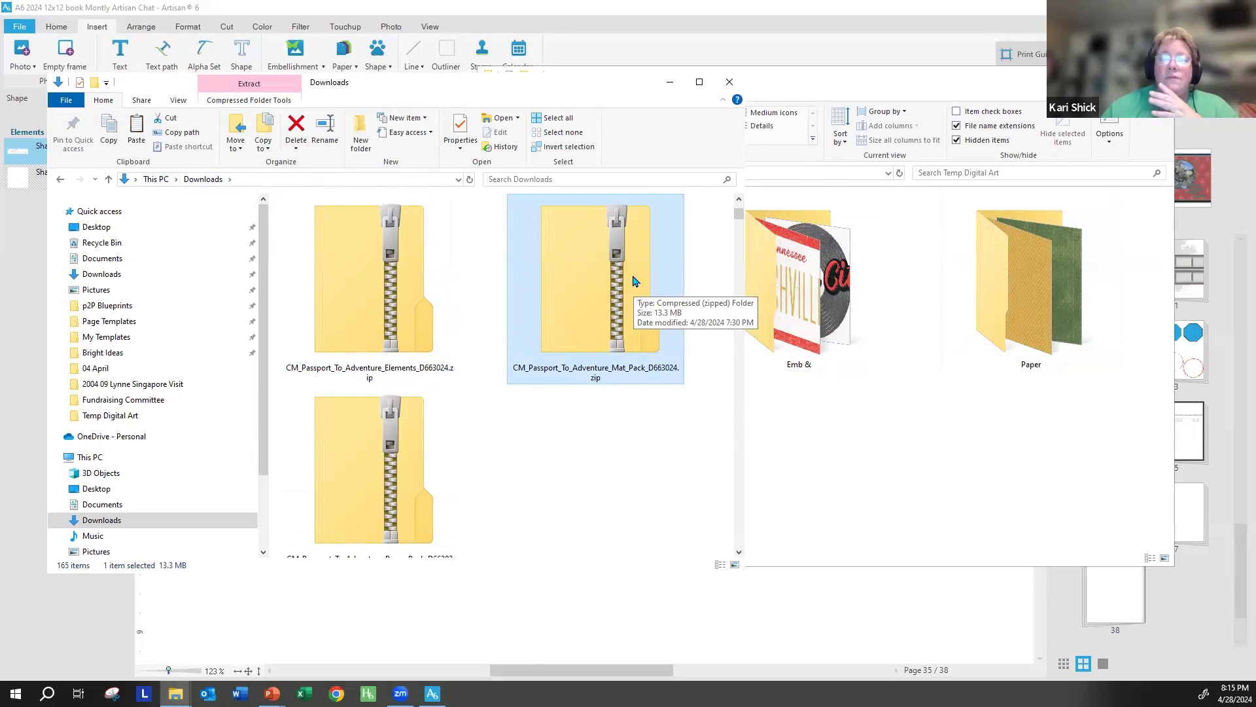
double_click(623, 283)
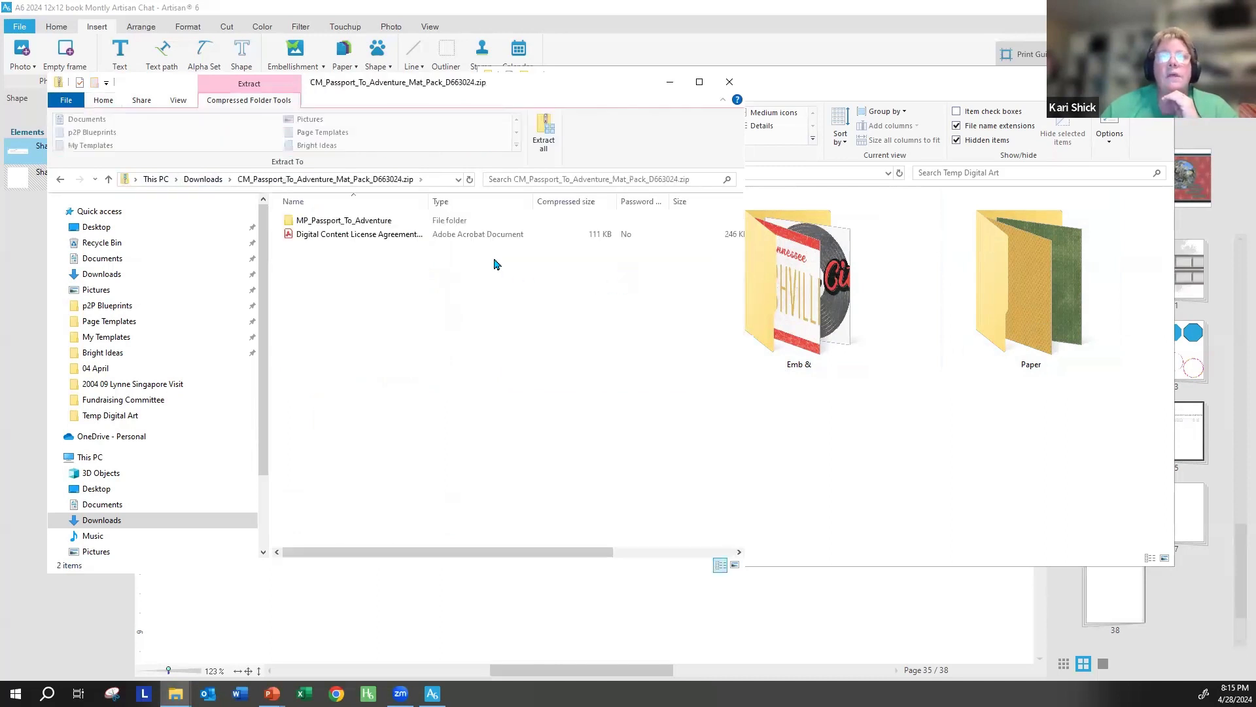
click(406, 221)
double_click(407, 221)
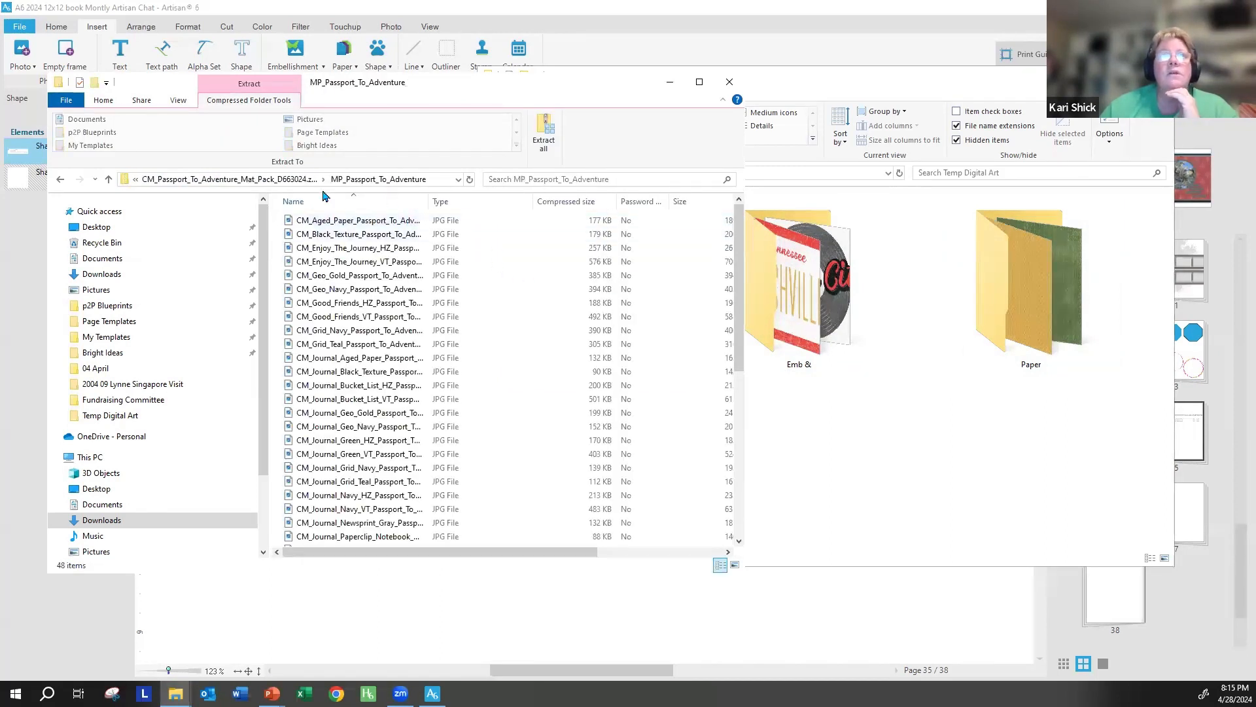
Step: Display the files of the MP_Passport_To_Adventure folder as large icons
click(178, 101)
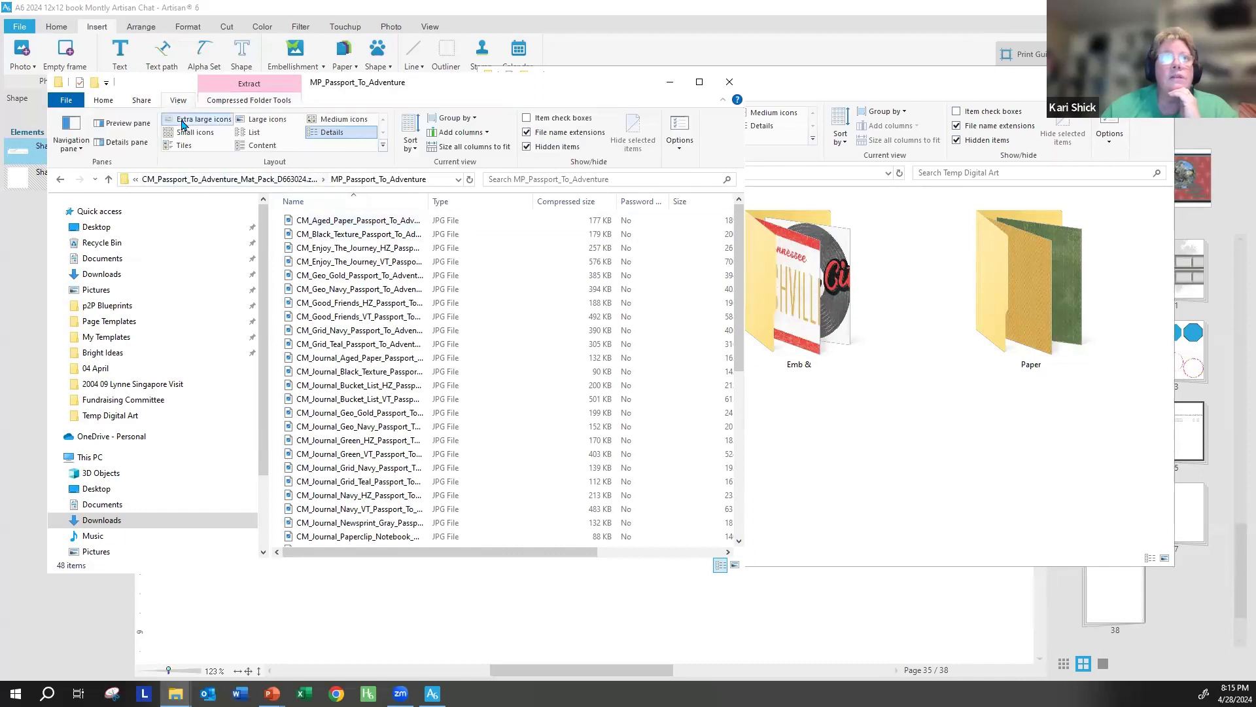
click(200, 119)
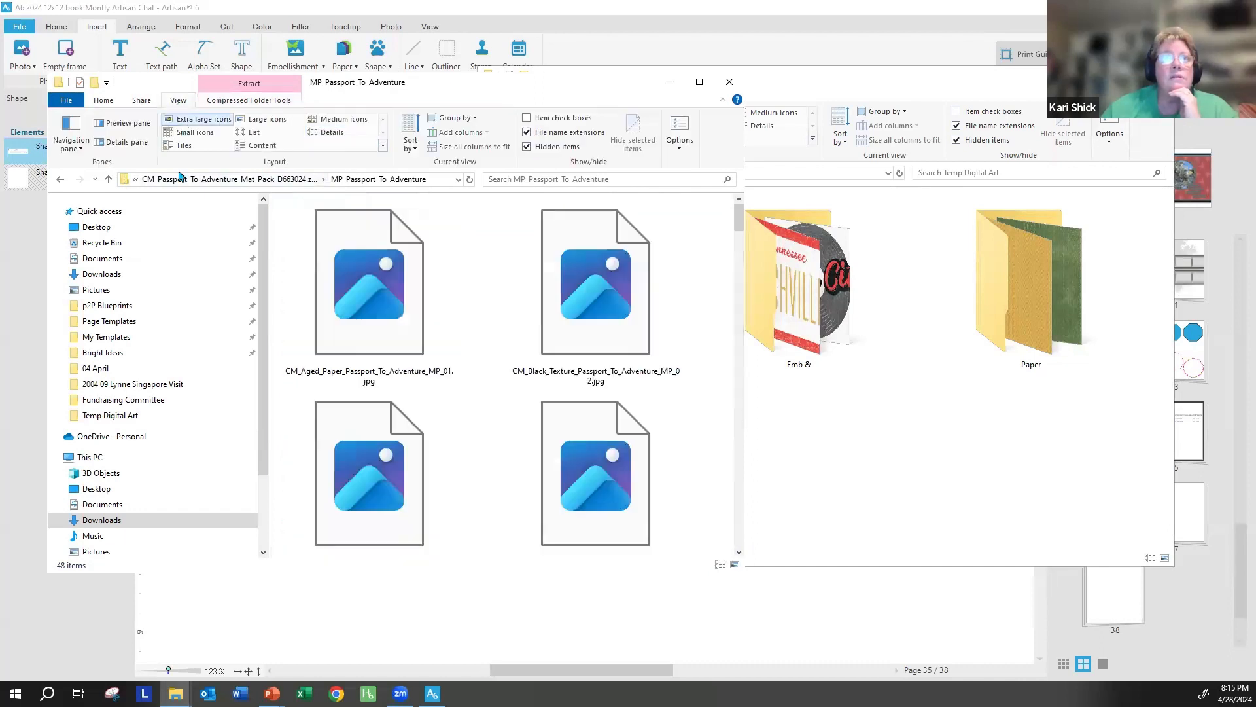
click(405, 272)
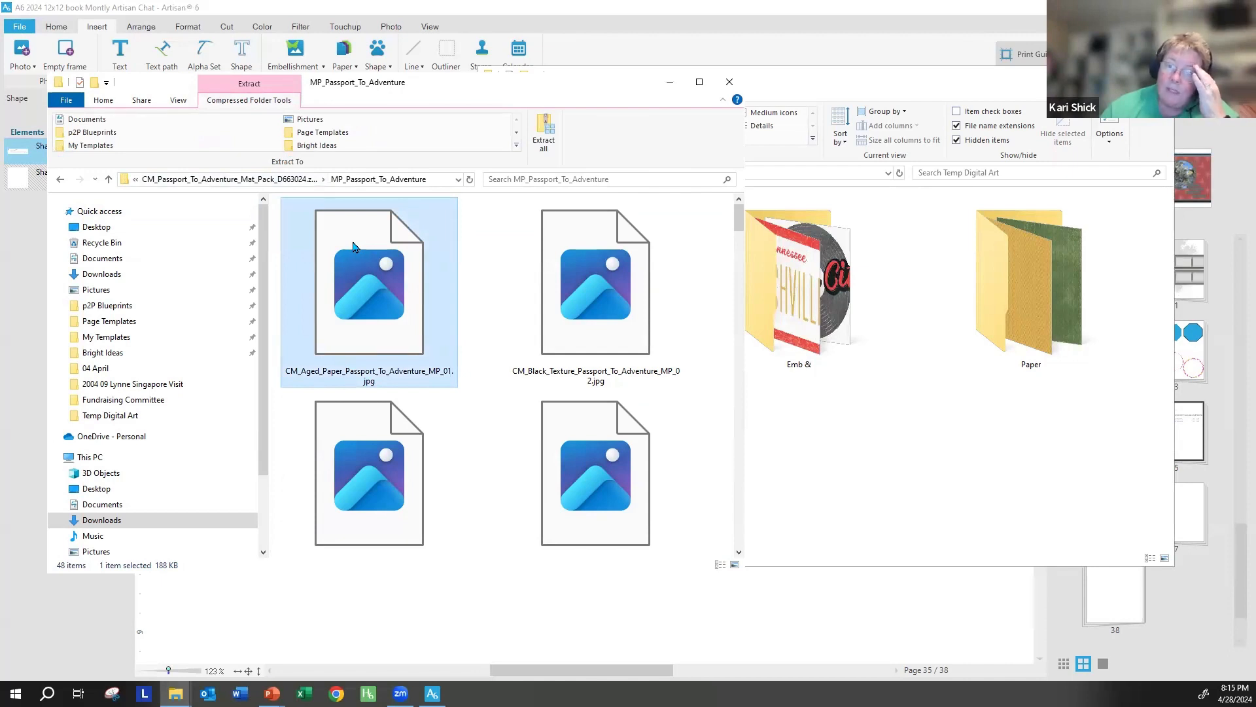
click(181, 103)
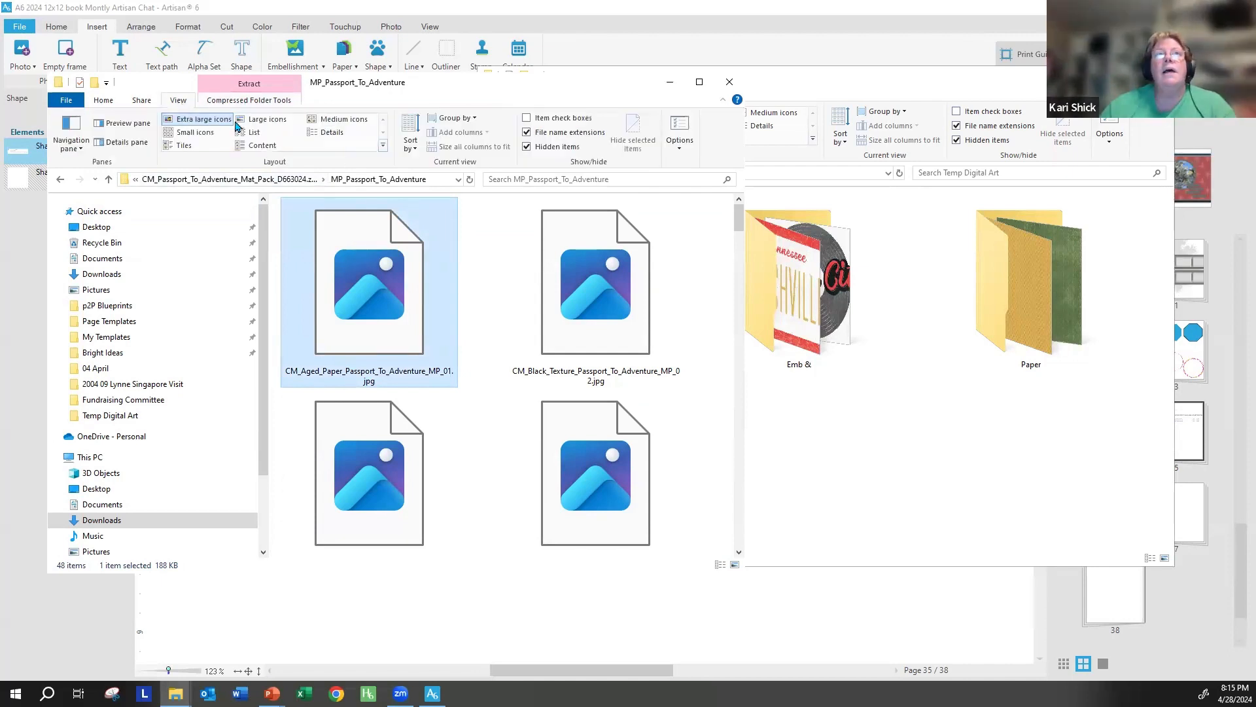
click(286, 121)
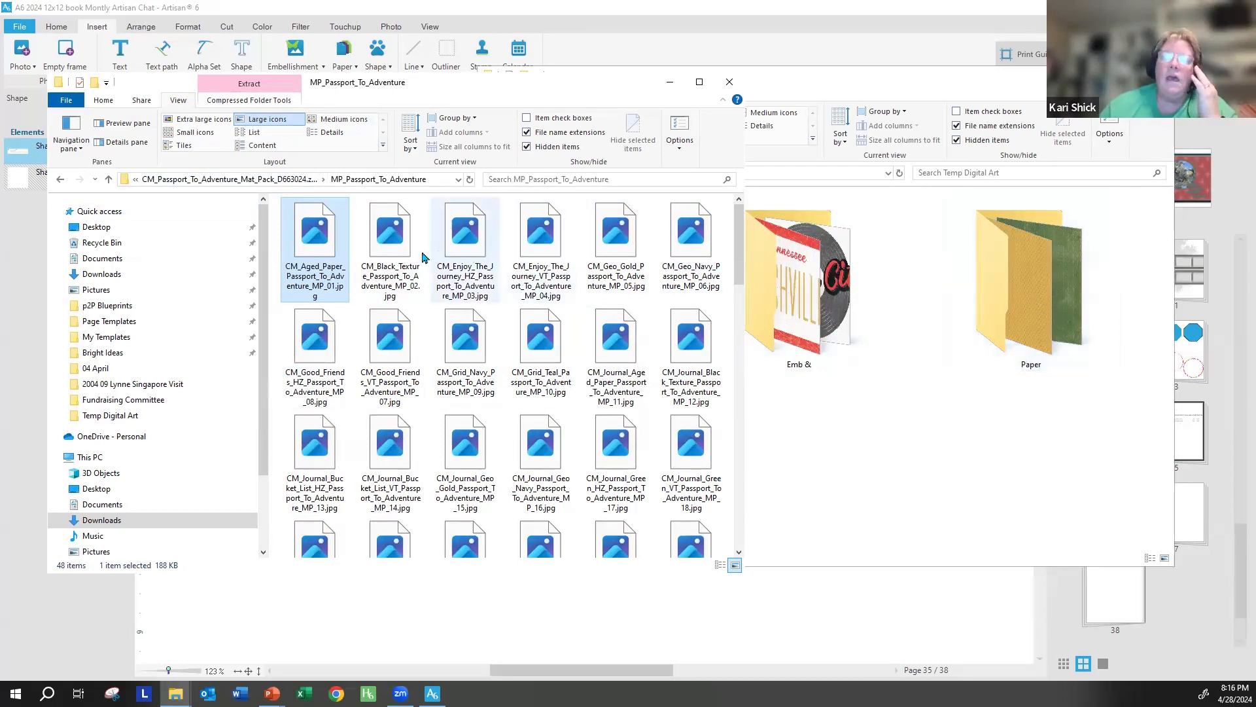
Step: Copy all files from MP_Passport_To_Adventure into the Emb & folder of Temp Digital Art
click(322, 278)
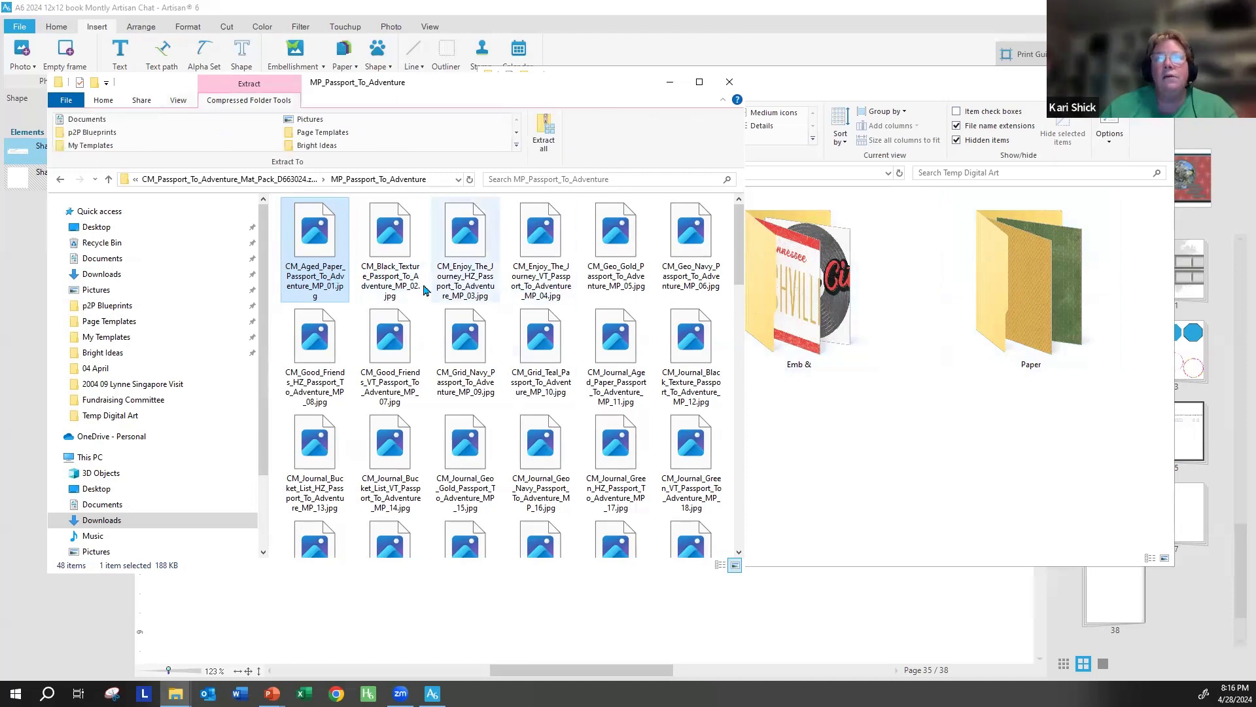
drag(740, 300, 766, 570)
key(ctrl+a)
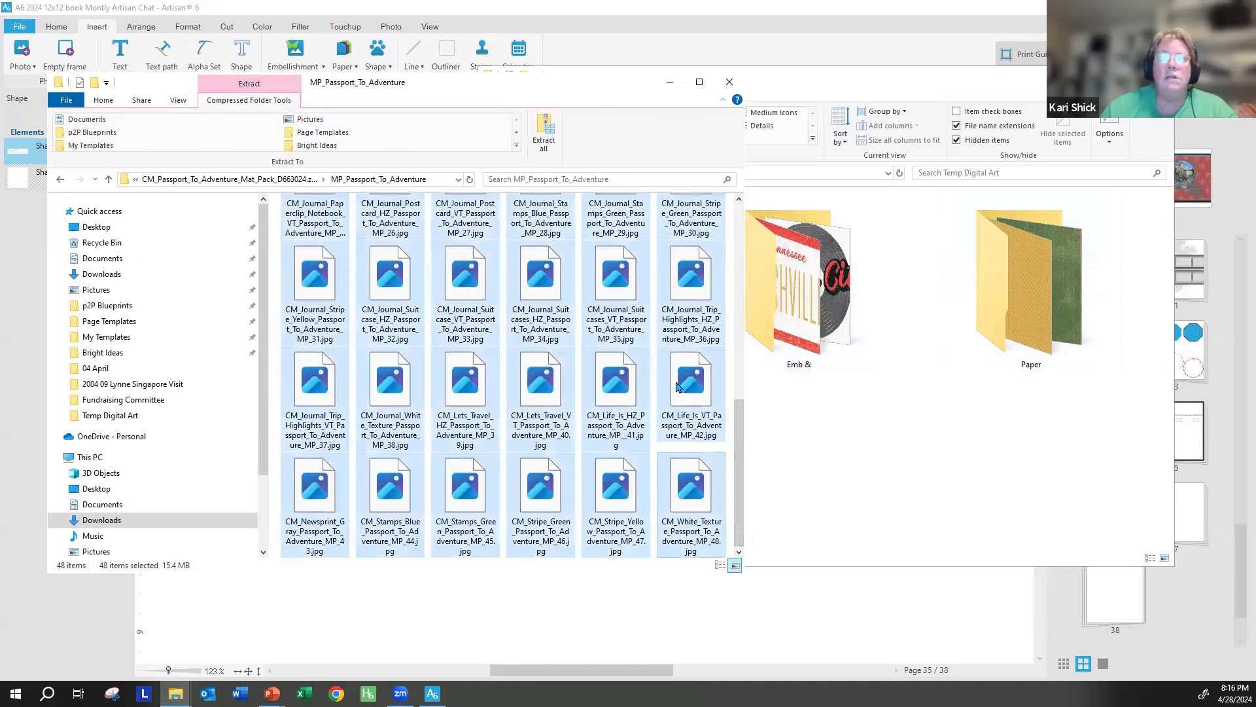
drag(682, 386, 818, 299)
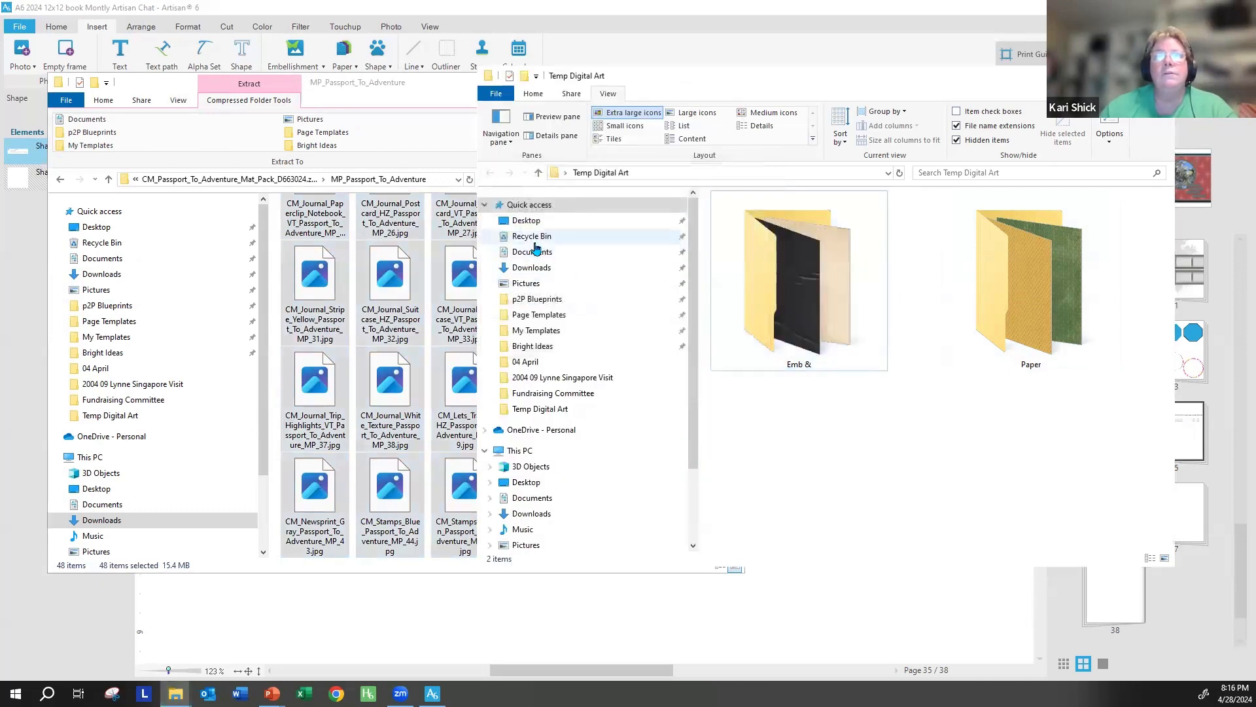
Step: Open the Emb & folder and examine the combined element and mat images, including the green-striped and suitcase journal mats
double_click(808, 281)
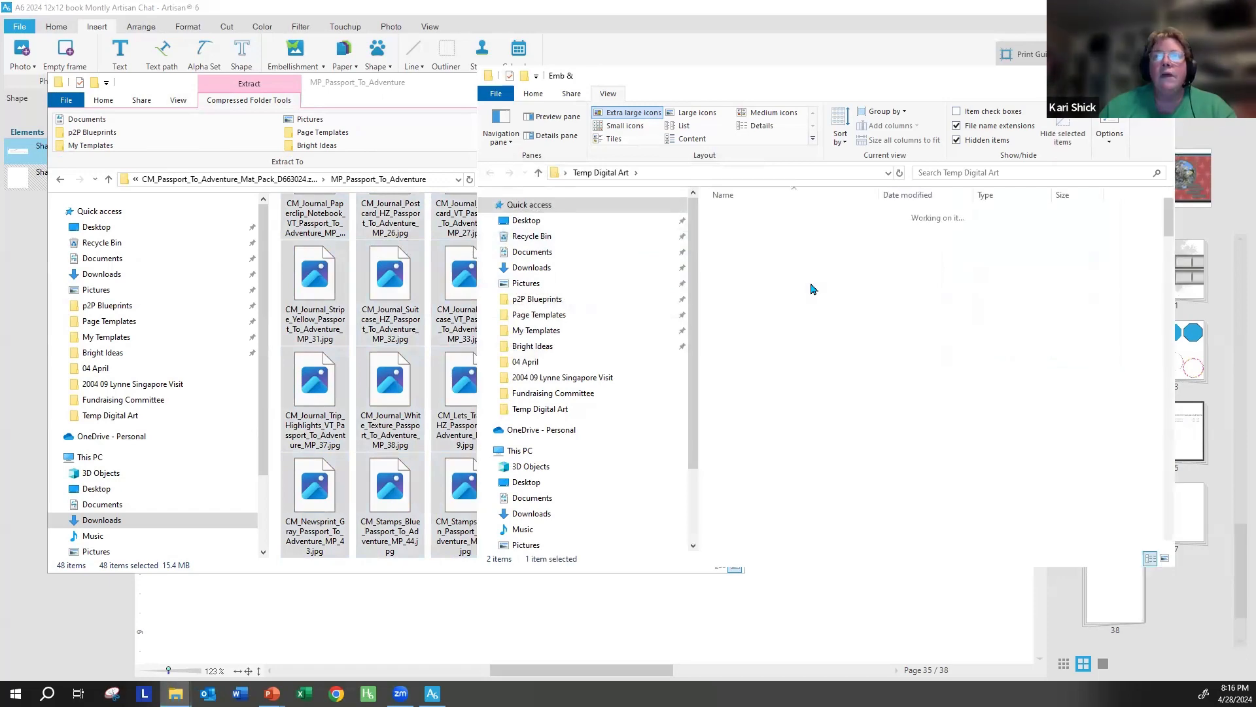
scroll(887, 339, down, 10)
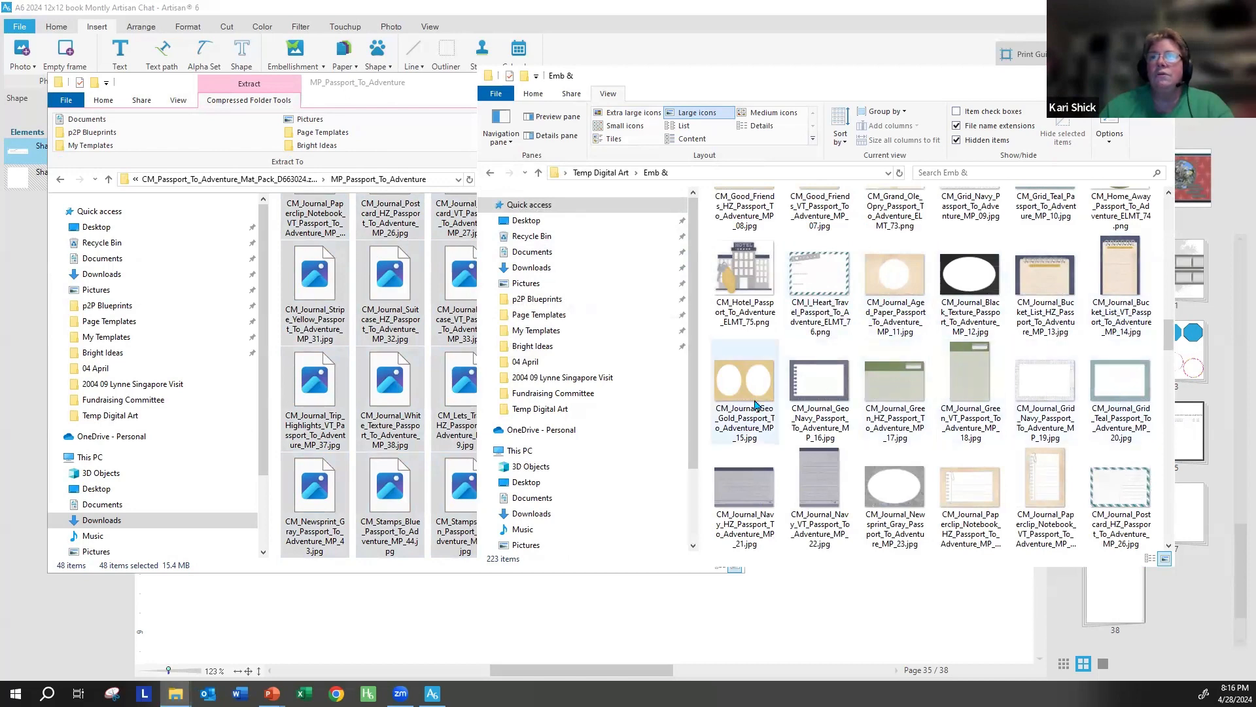
scroll(758, 393, down, 5)
scroll(805, 360, down, 10)
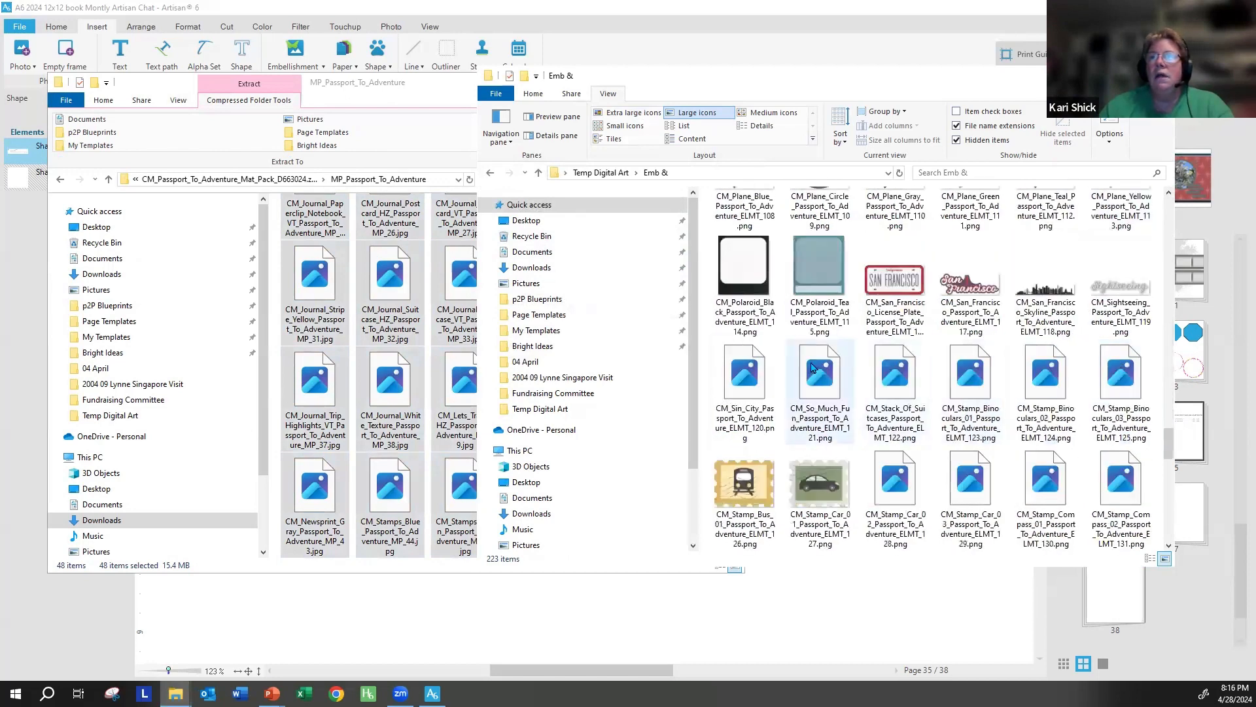
scroll(777, 371, down, 6)
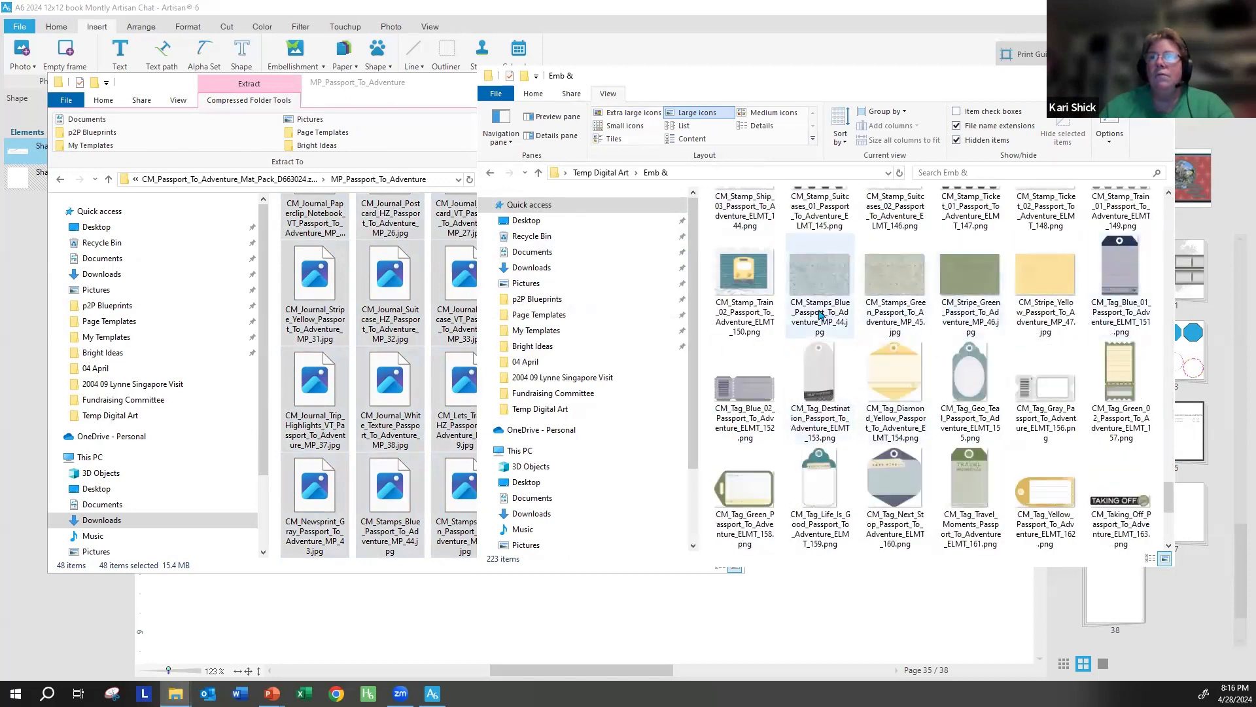
scroll(1007, 336, down, 3)
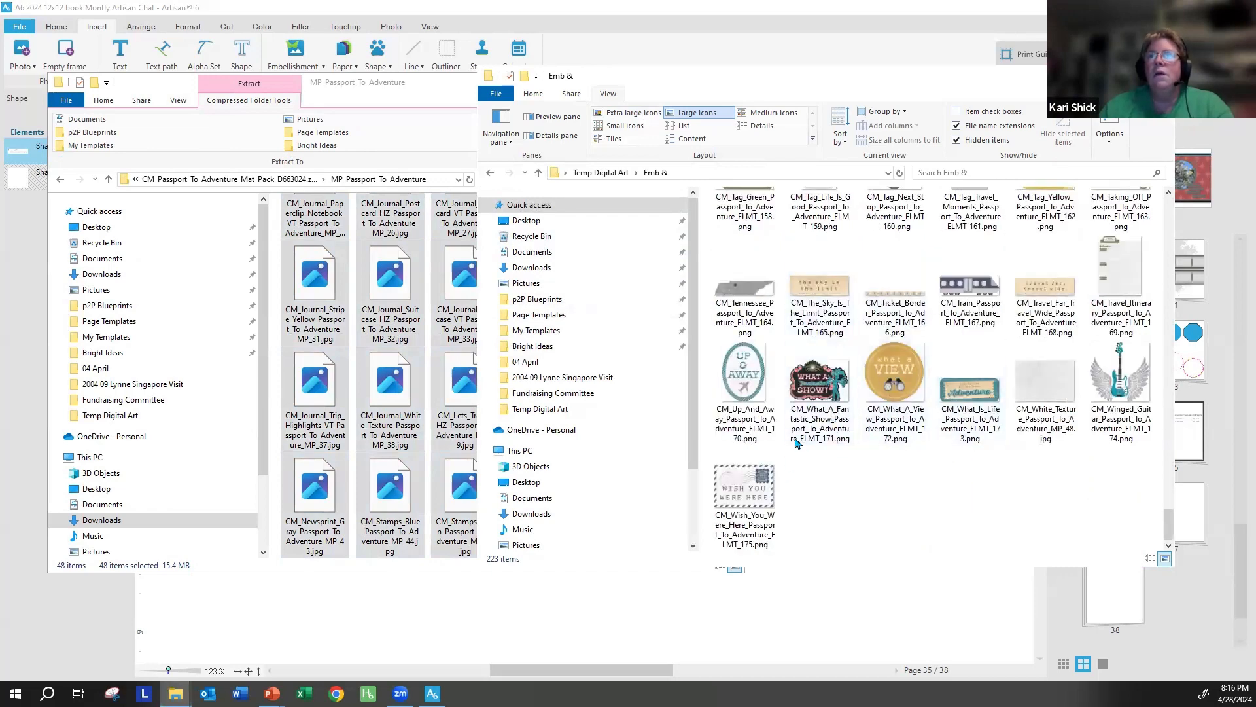
scroll(818, 393, up, 8)
scroll(964, 337, up, 7)
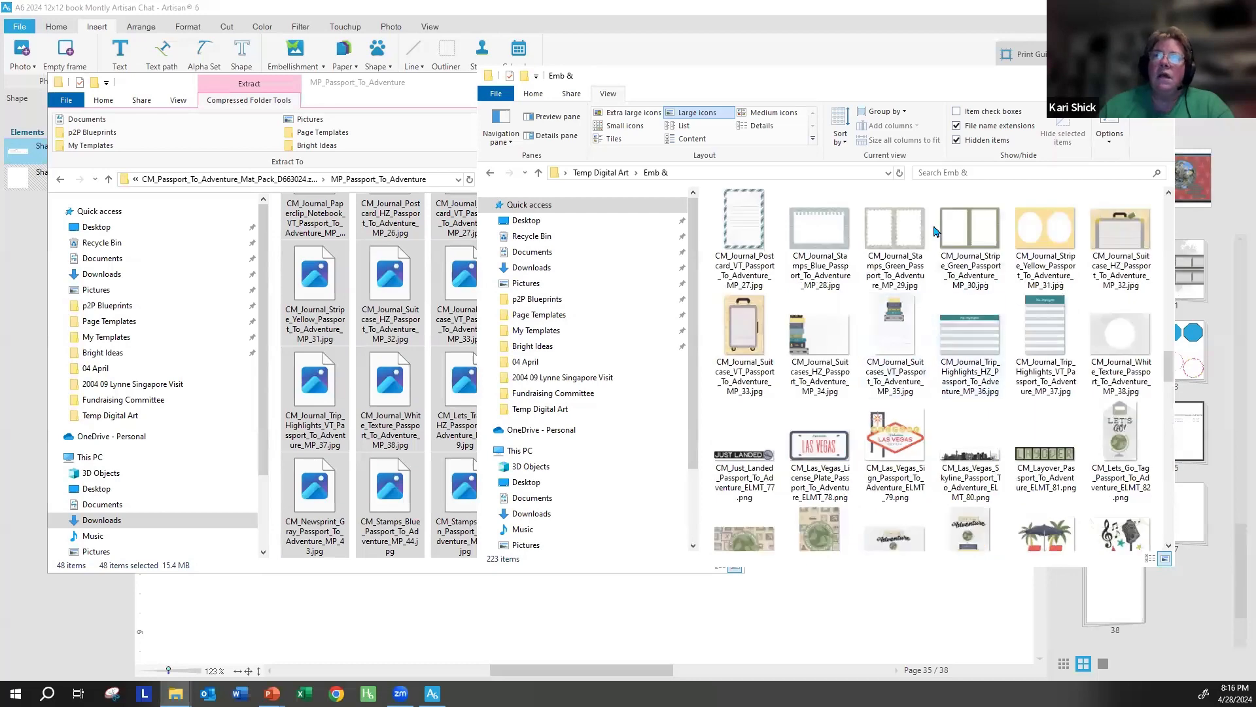
click(963, 244)
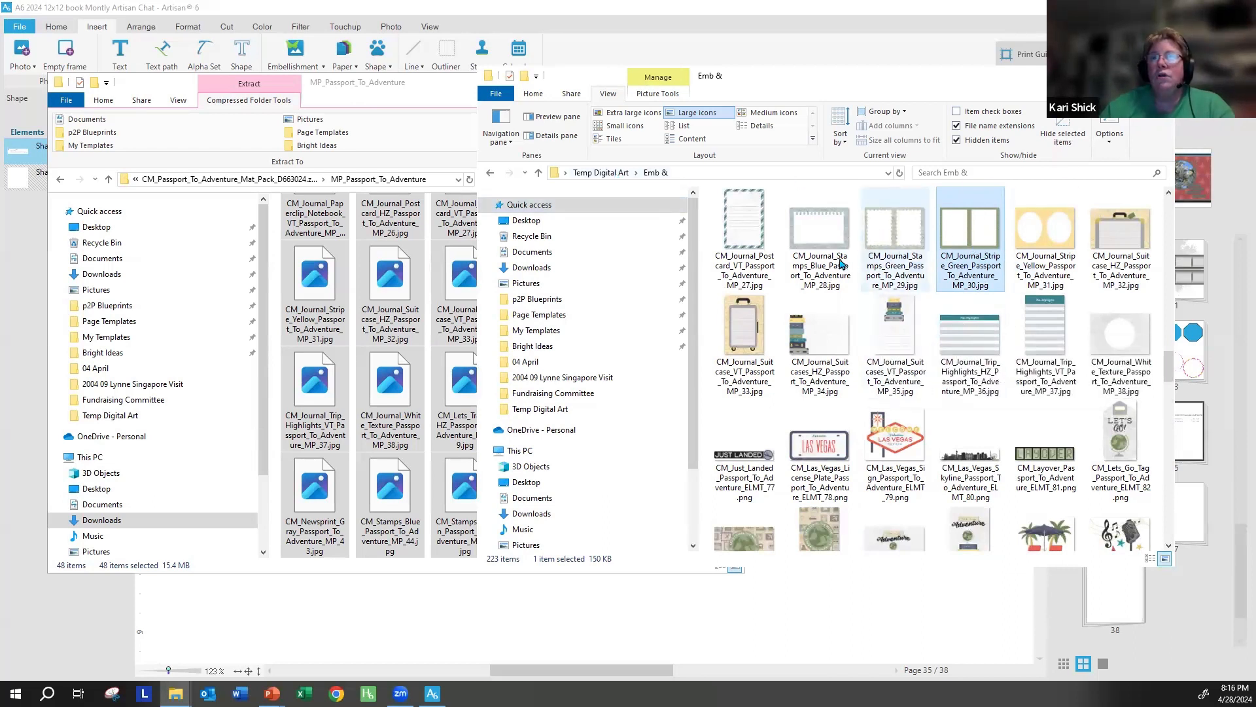
click(833, 330)
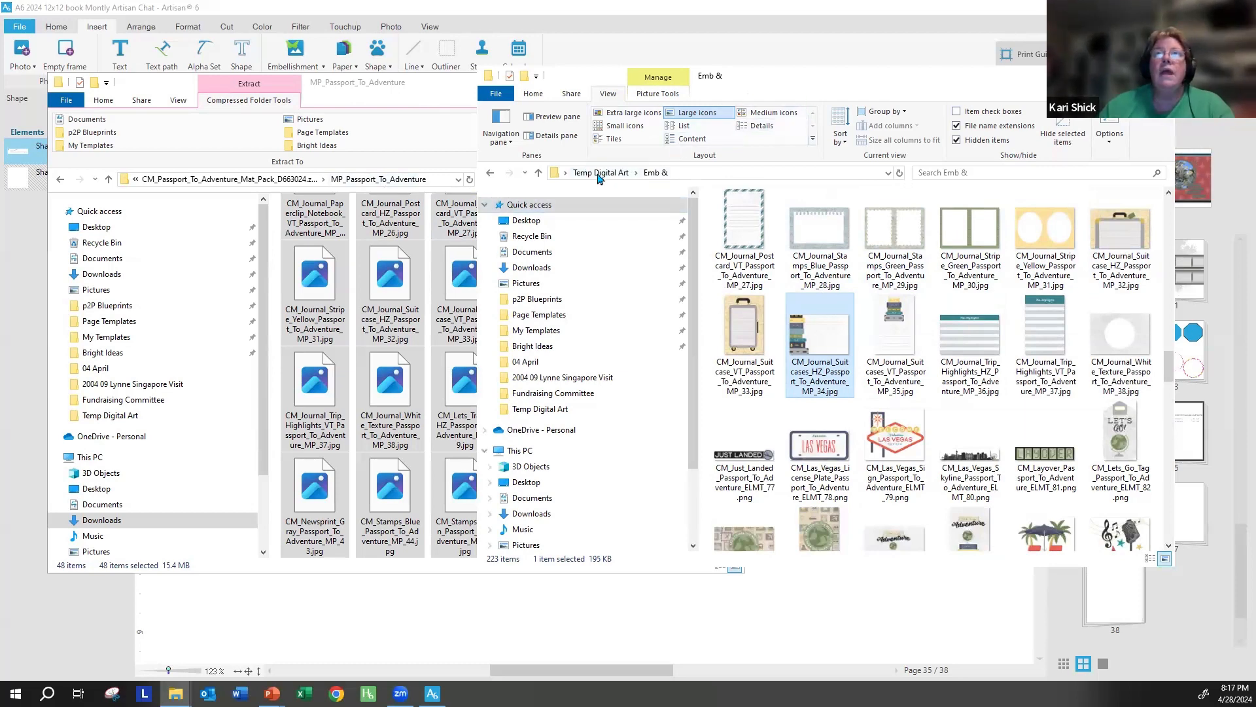
Step: Leave the Mat Pack zip and return its window to the Downloads folder
click(222, 180)
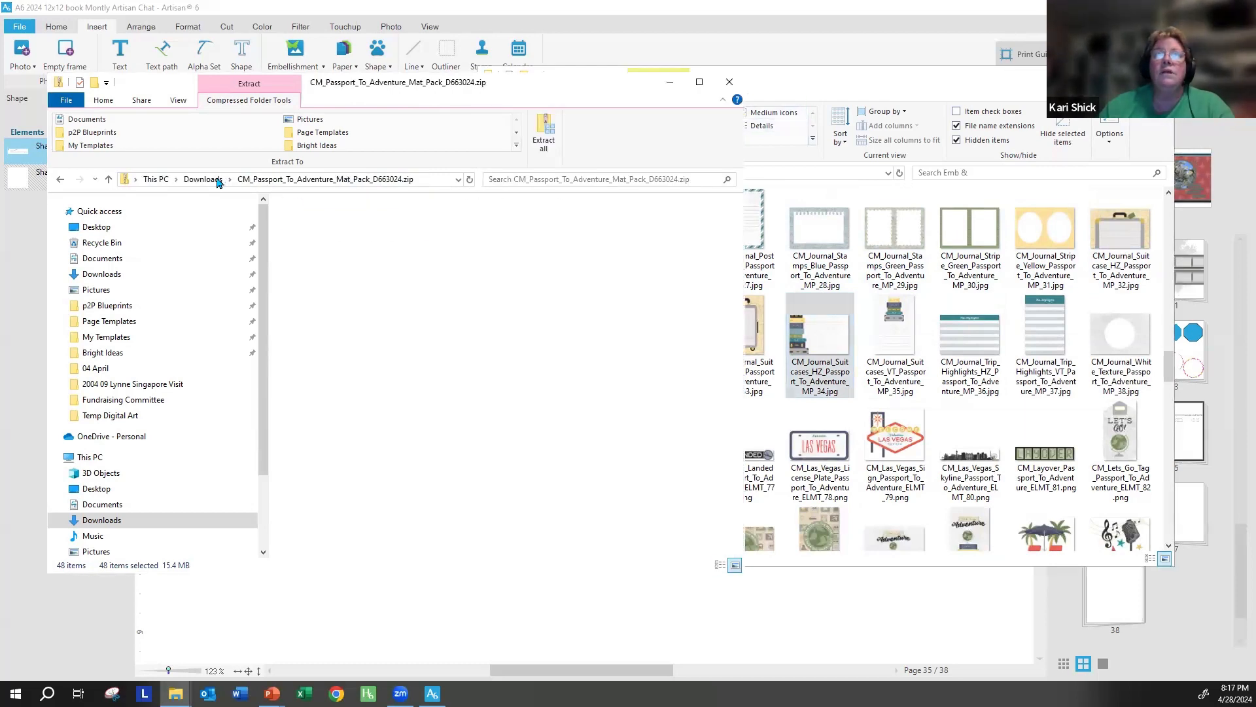
click(205, 180)
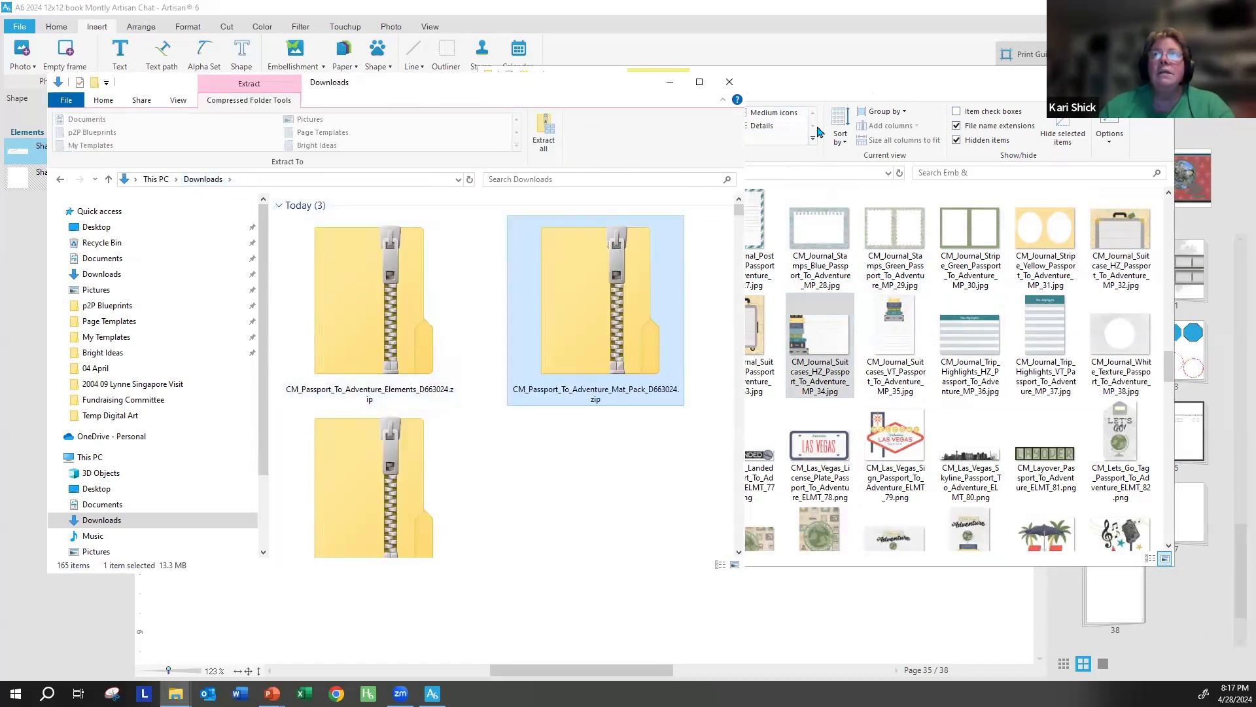
click(911, 76)
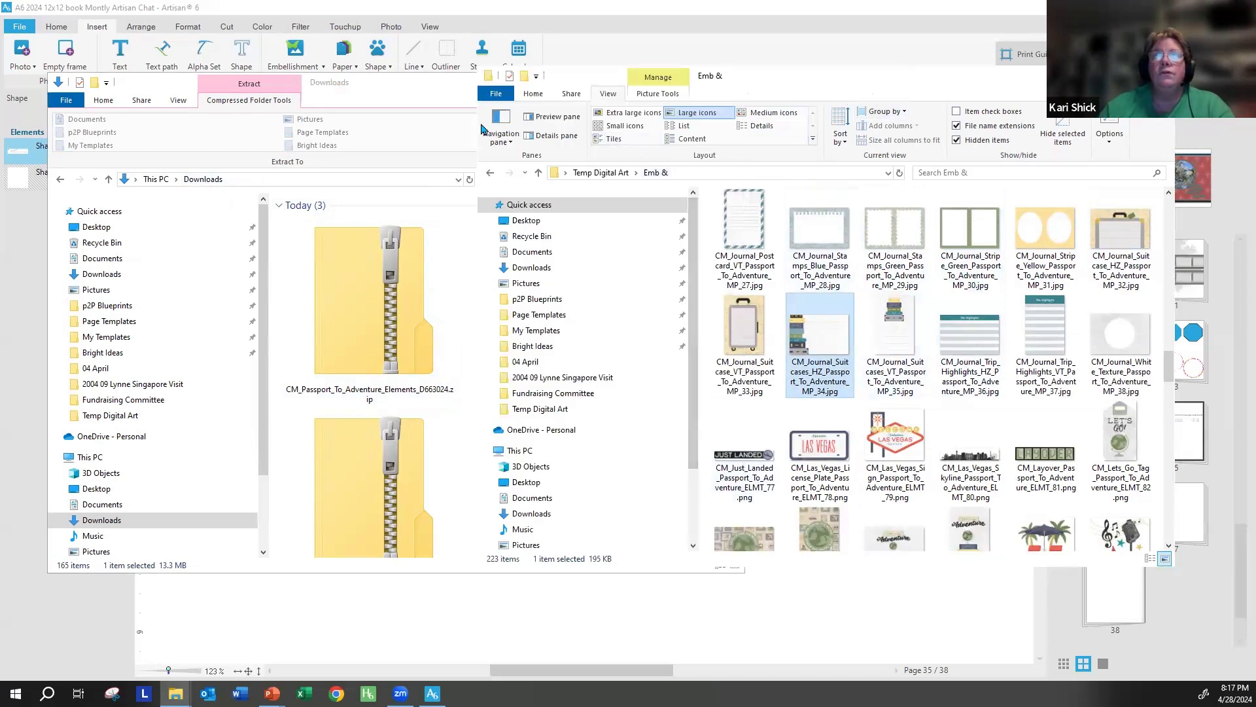
Step: Switch to Artisan's content manager, collapse the !!0 2024 0 Artisan Chat category and start an image import into a personal art kit
click(769, 13)
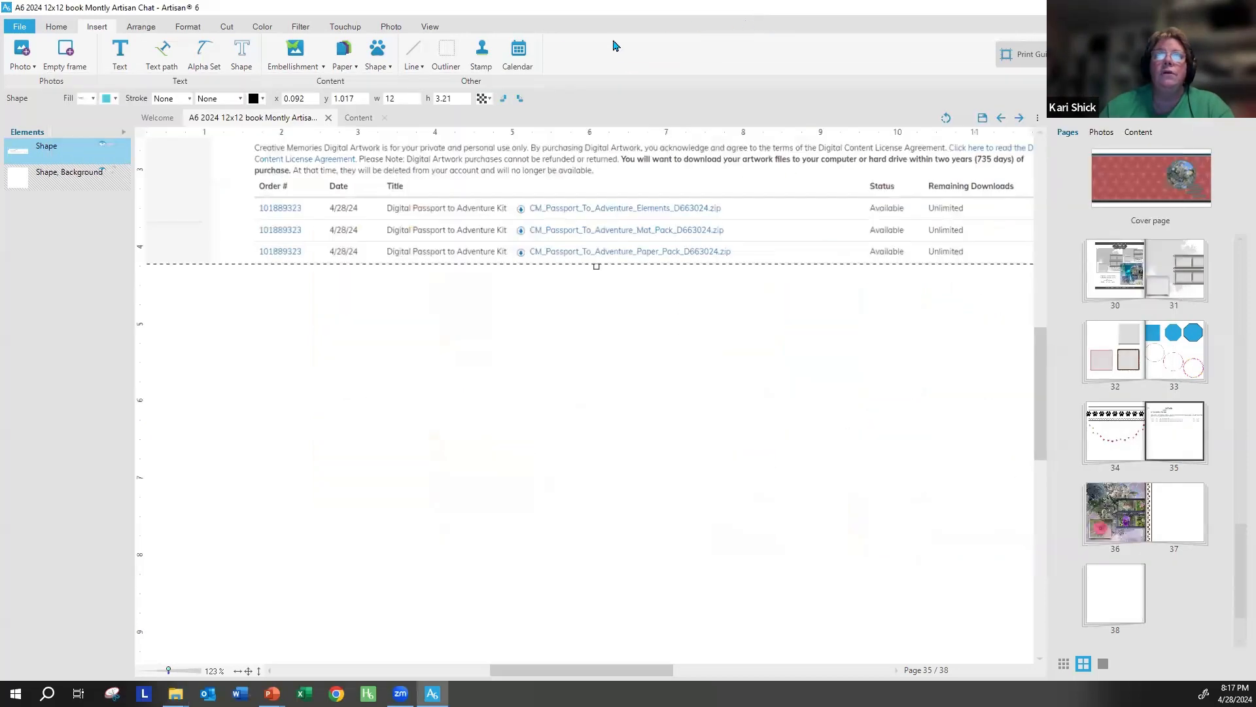
click(352, 121)
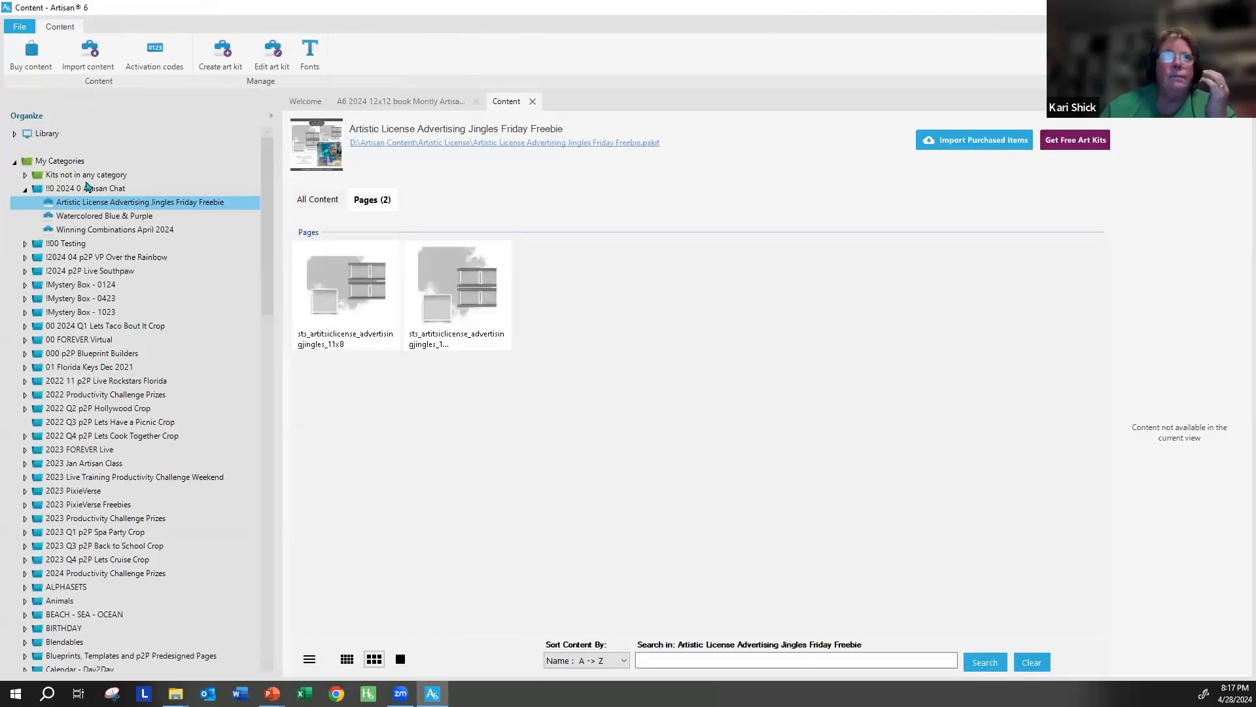
click(25, 189)
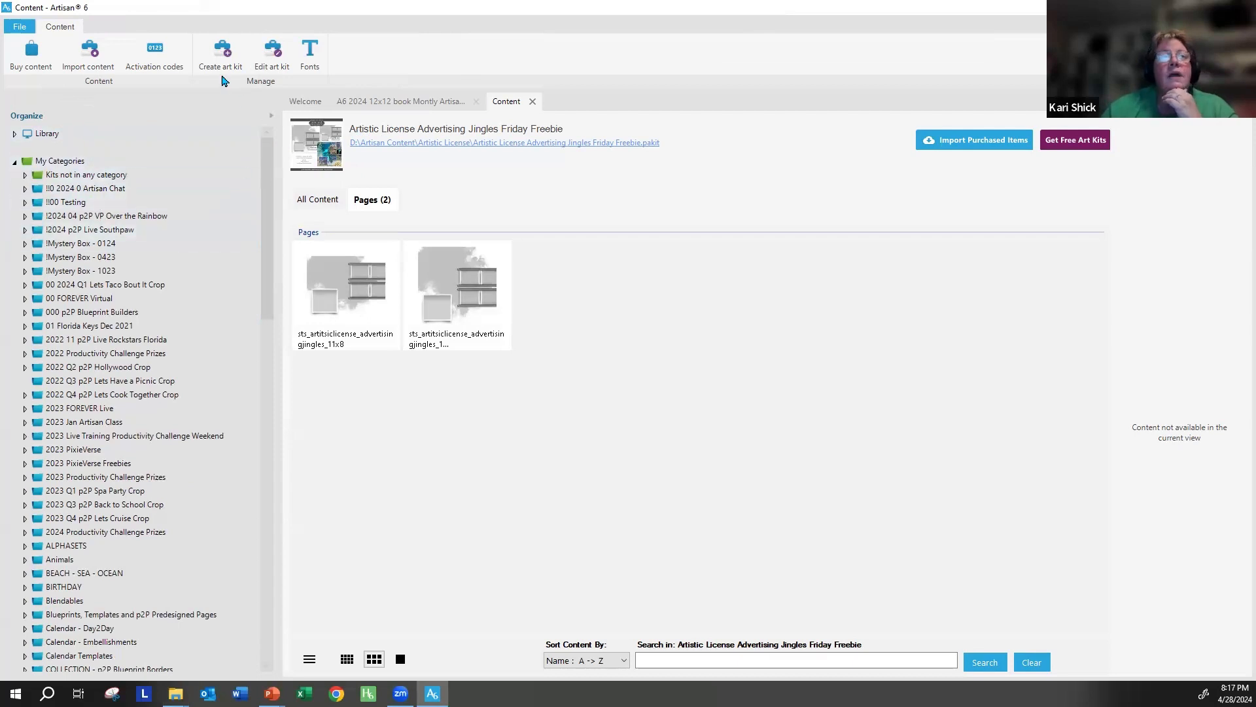
click(91, 64)
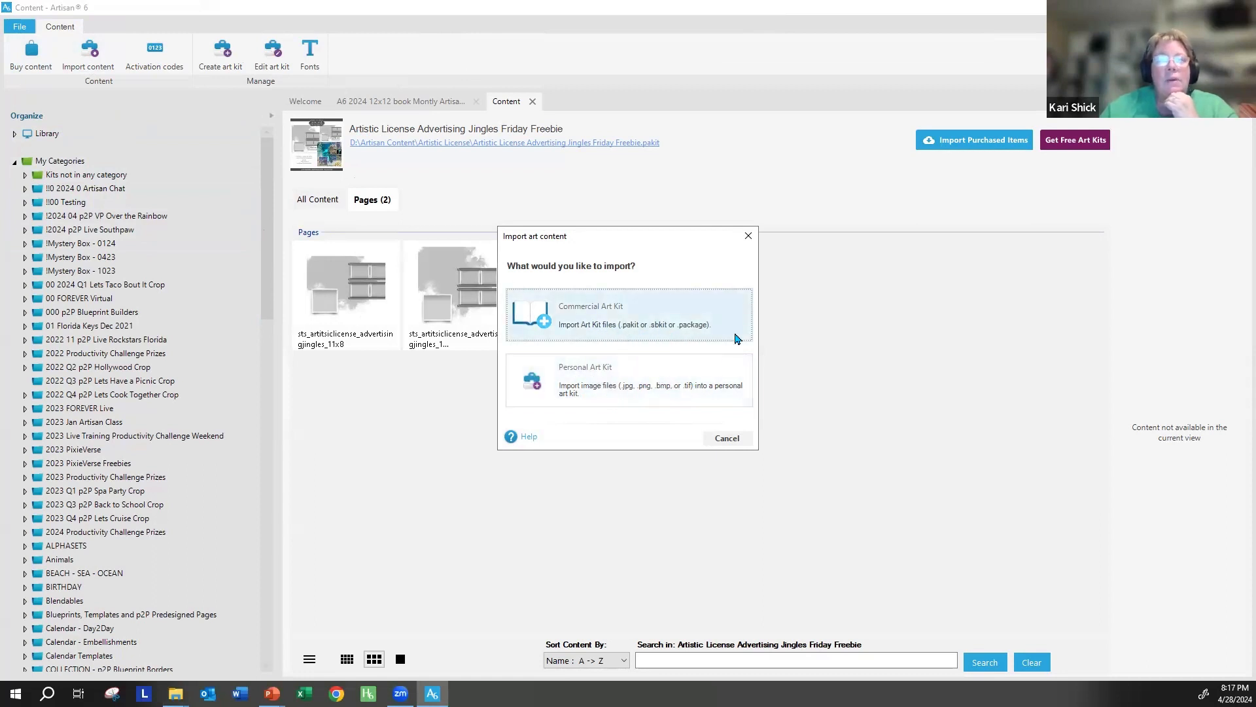
click(691, 384)
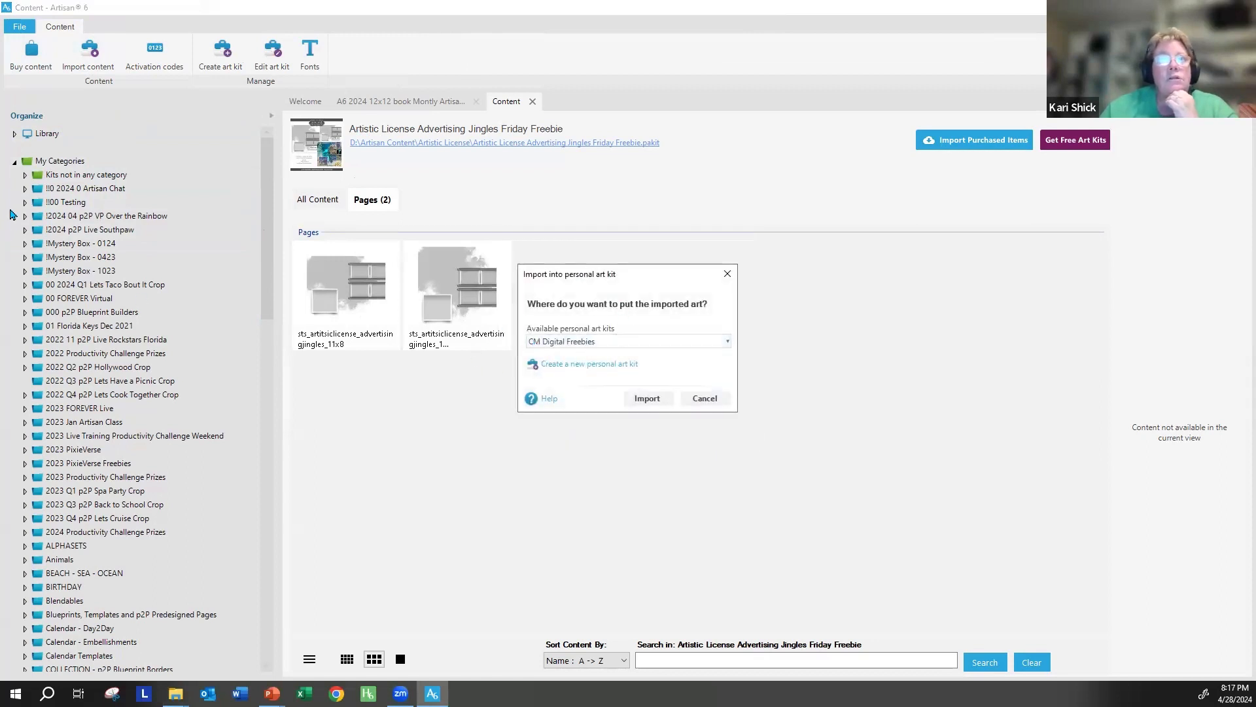
click(656, 342)
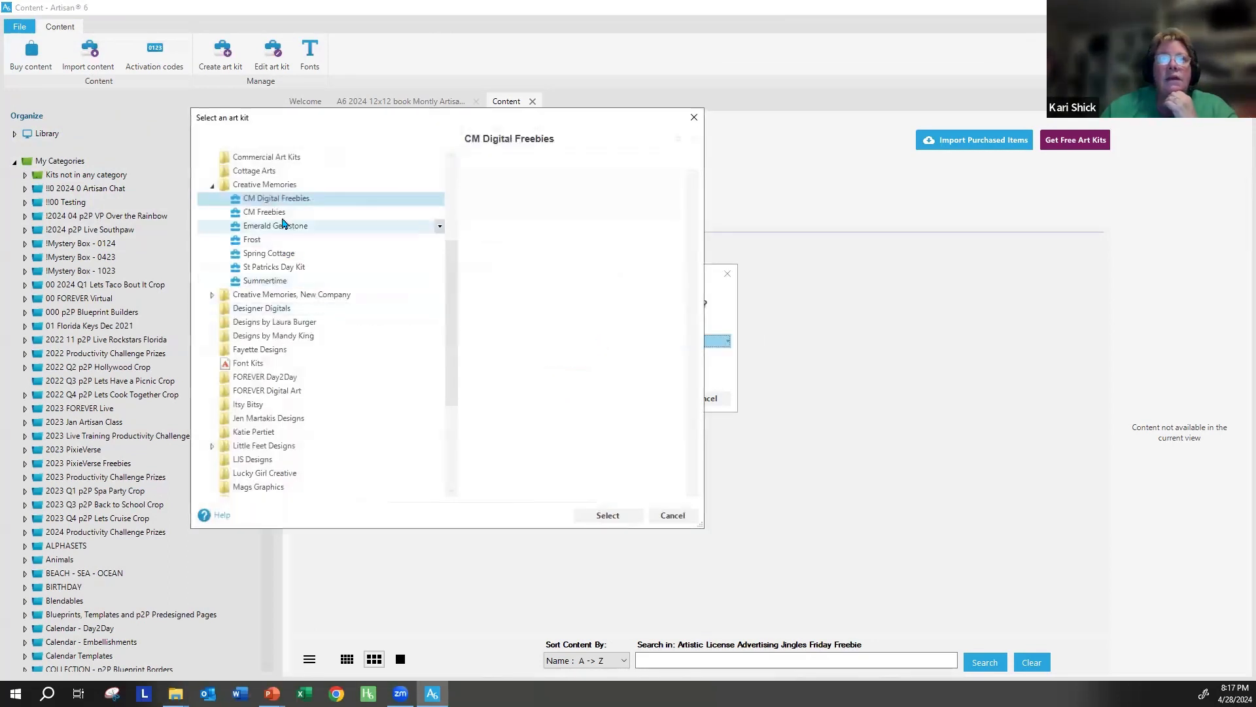
click(212, 185)
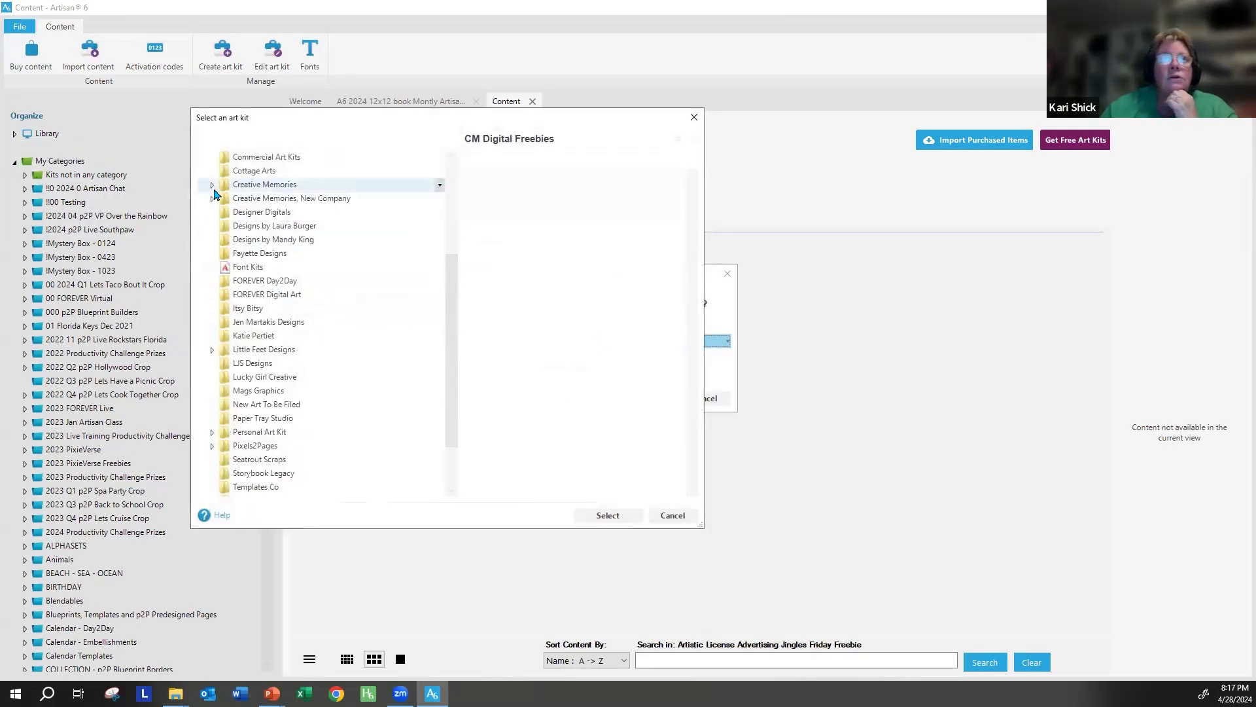
click(277, 203)
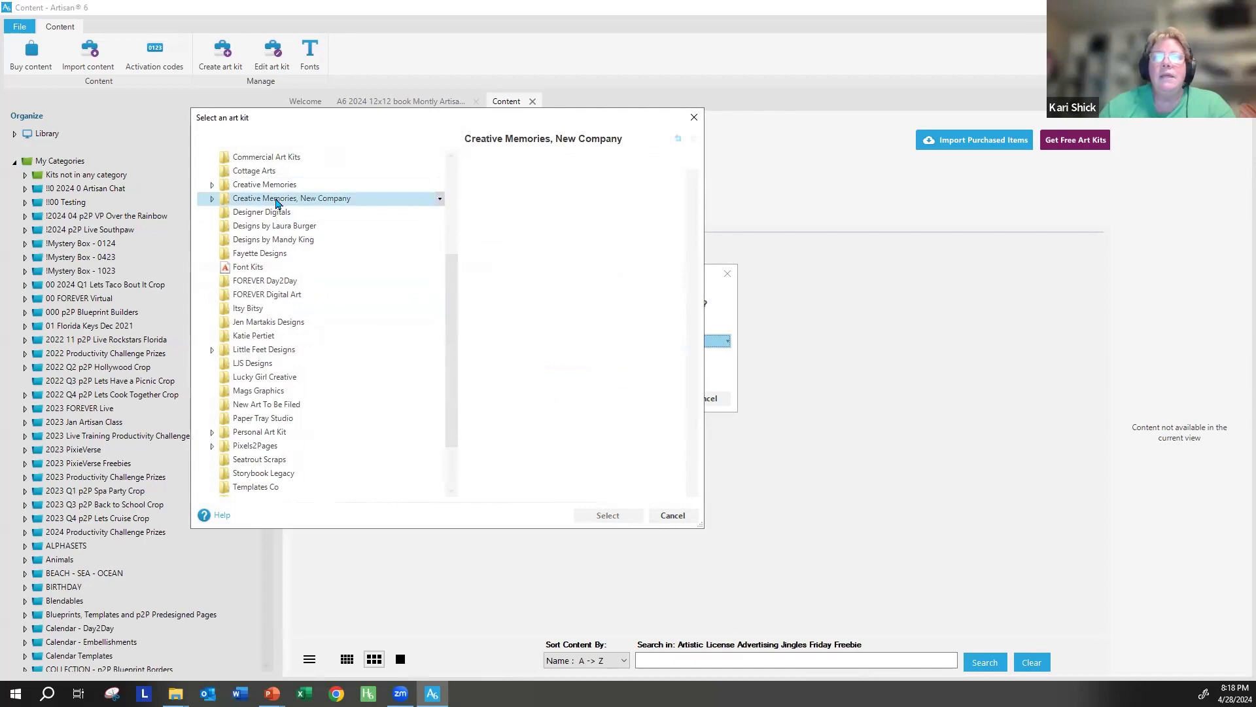
click(212, 199)
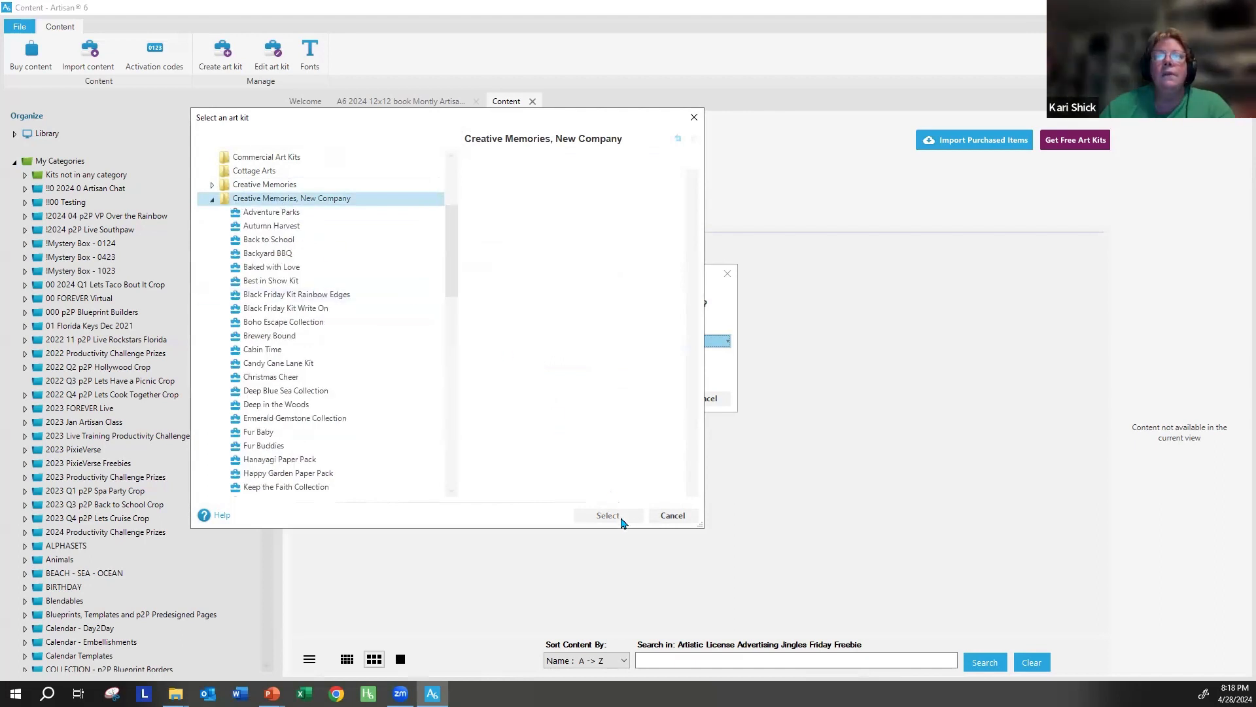
click(672, 515)
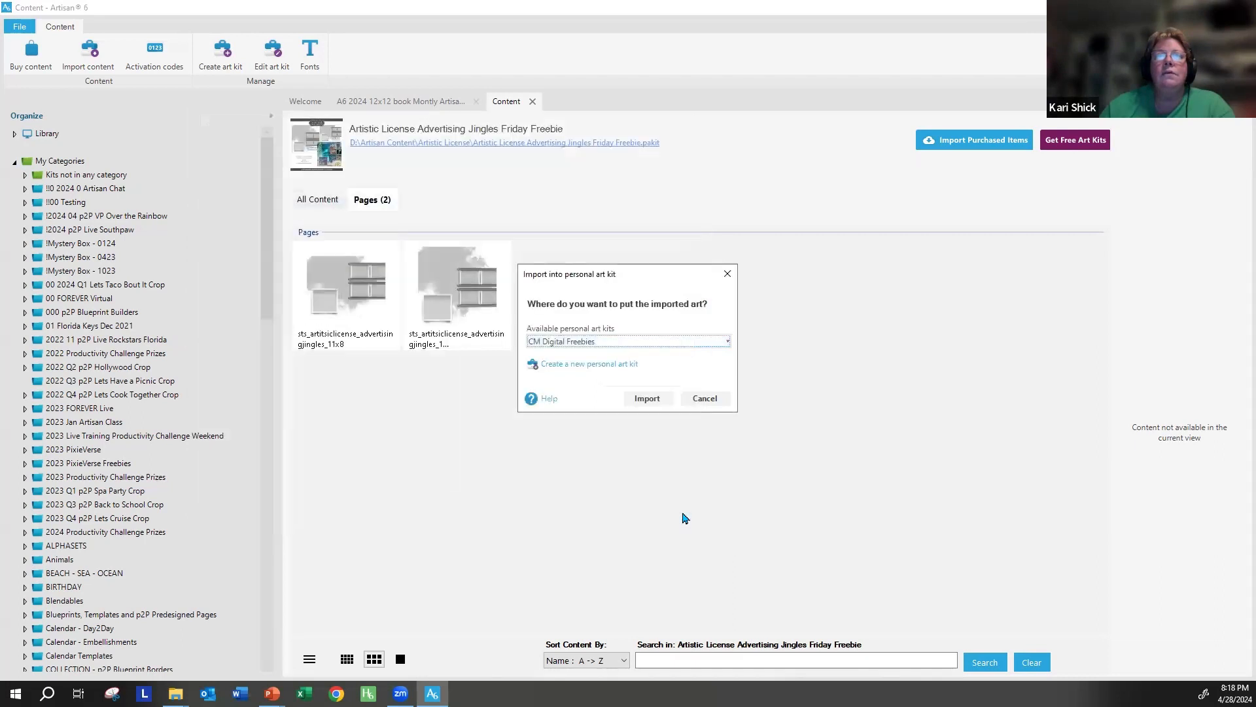
Step: Create a new personal art kit named Passport to Adventure in the Creative Memories, New Company location
click(621, 368)
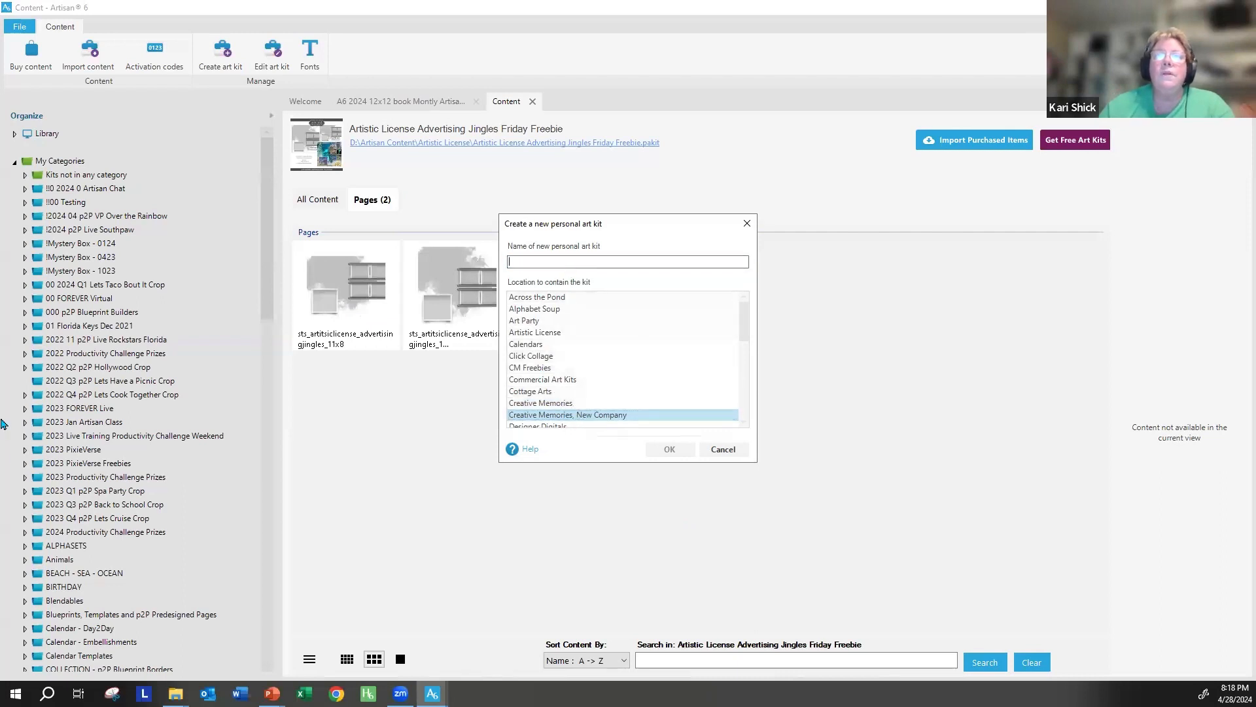
text(Passport)
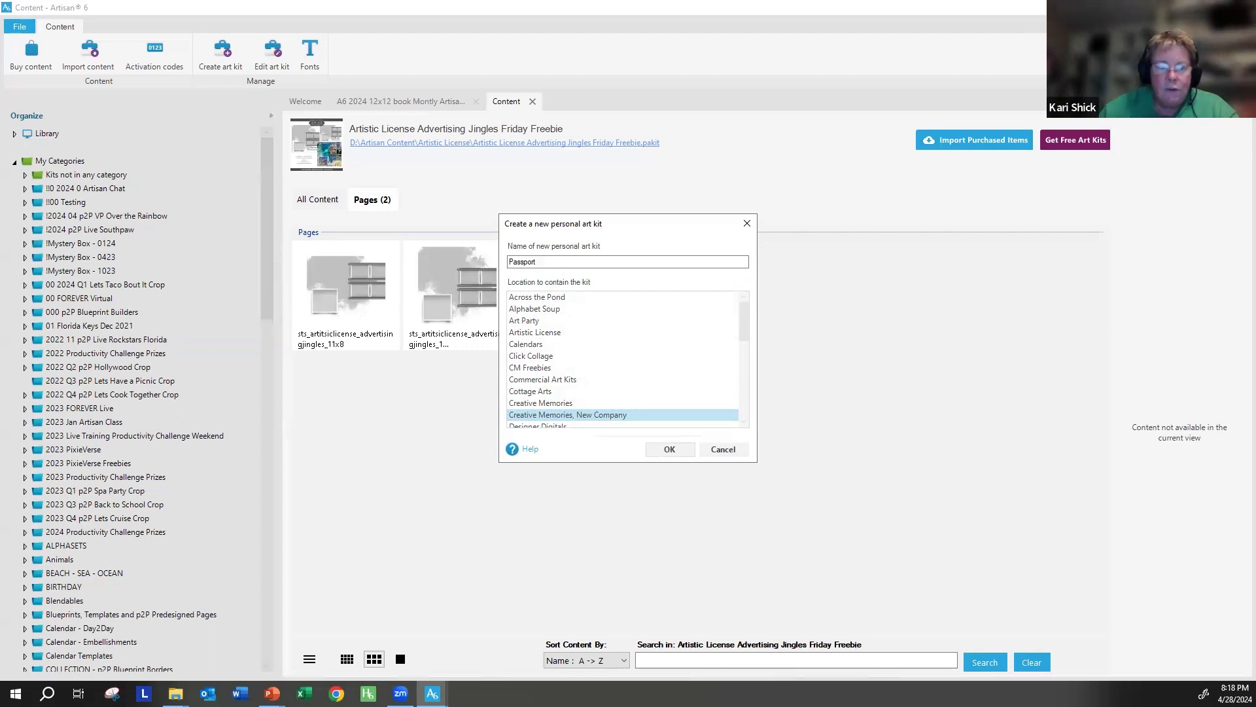
key(Return)
key(alt+Tab)
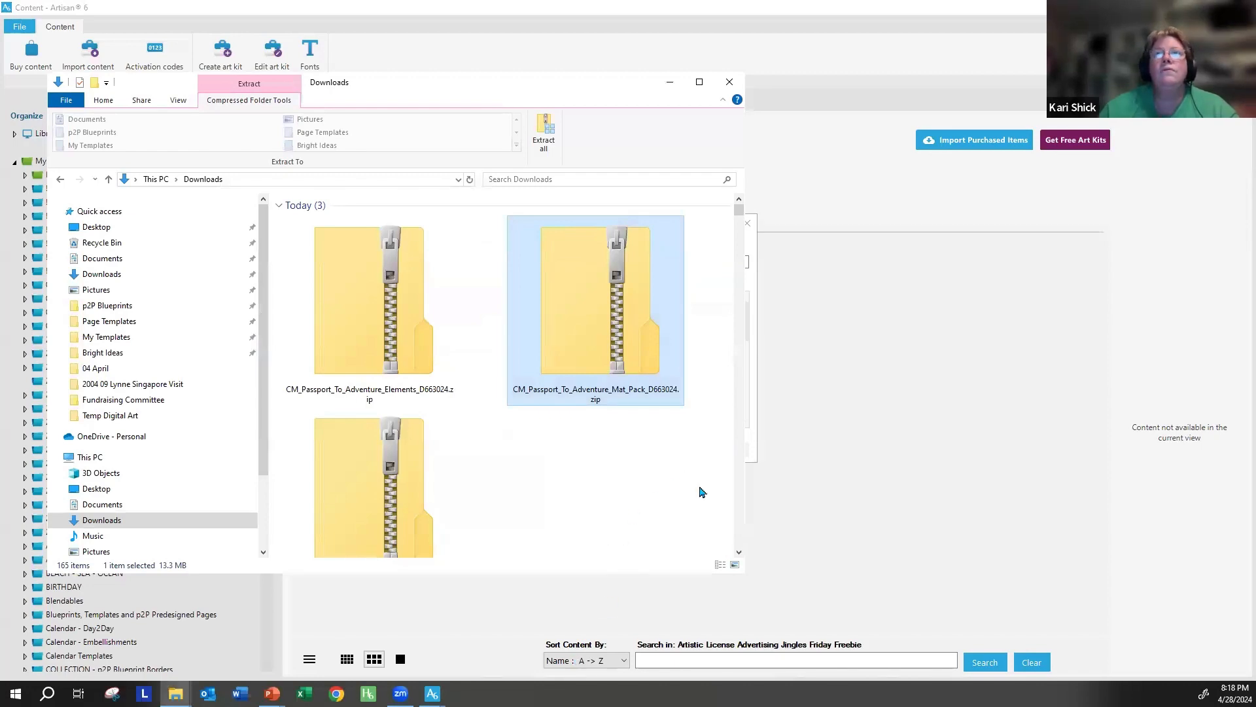
click(669, 83)
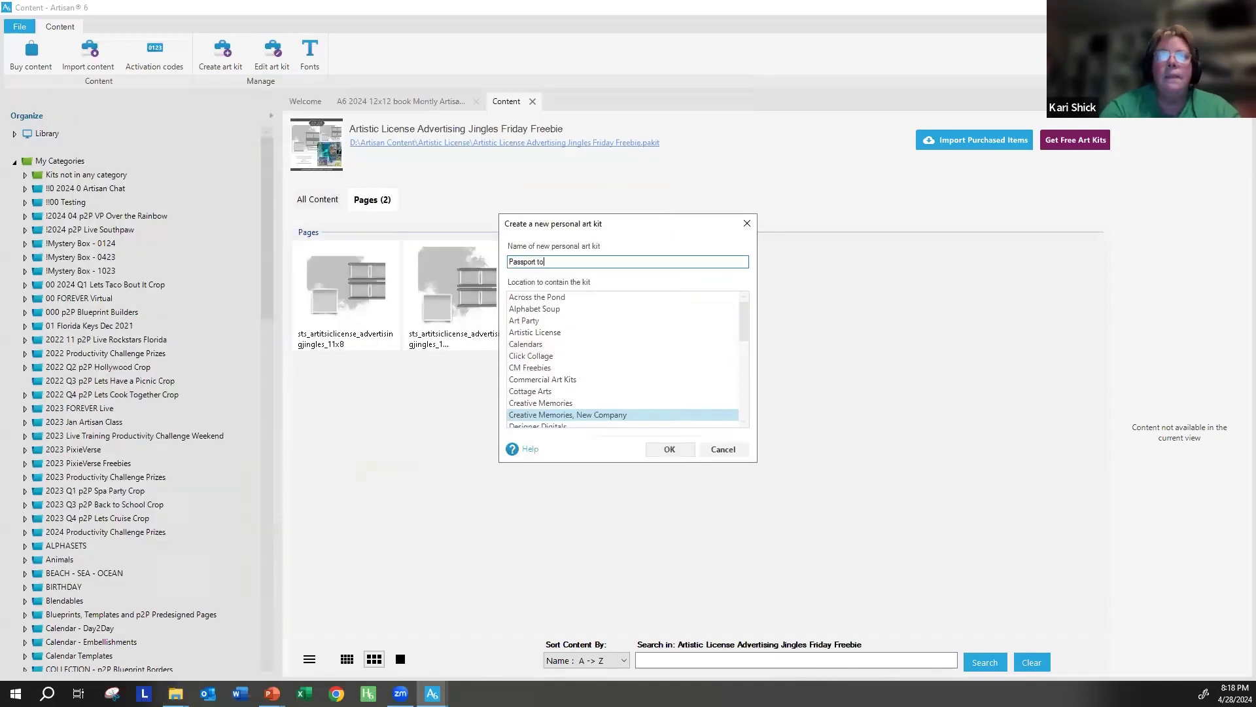
key(BackSpace)
key(BackSpace)
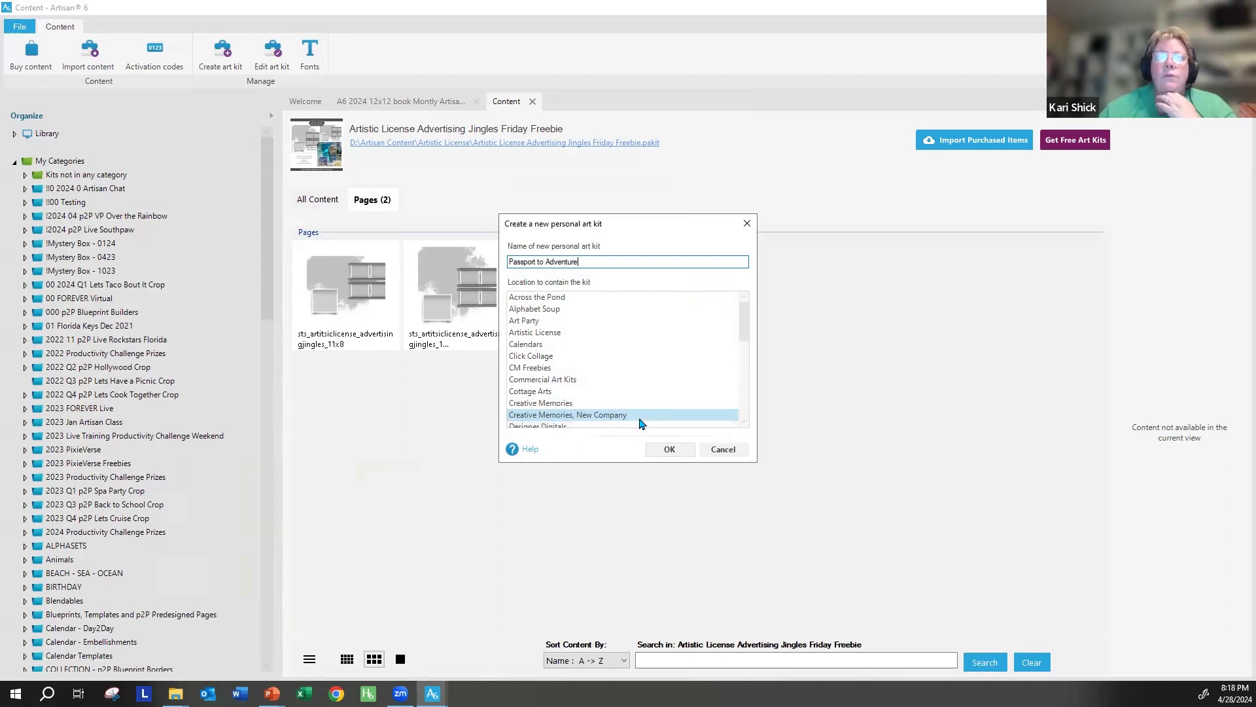
click(670, 450)
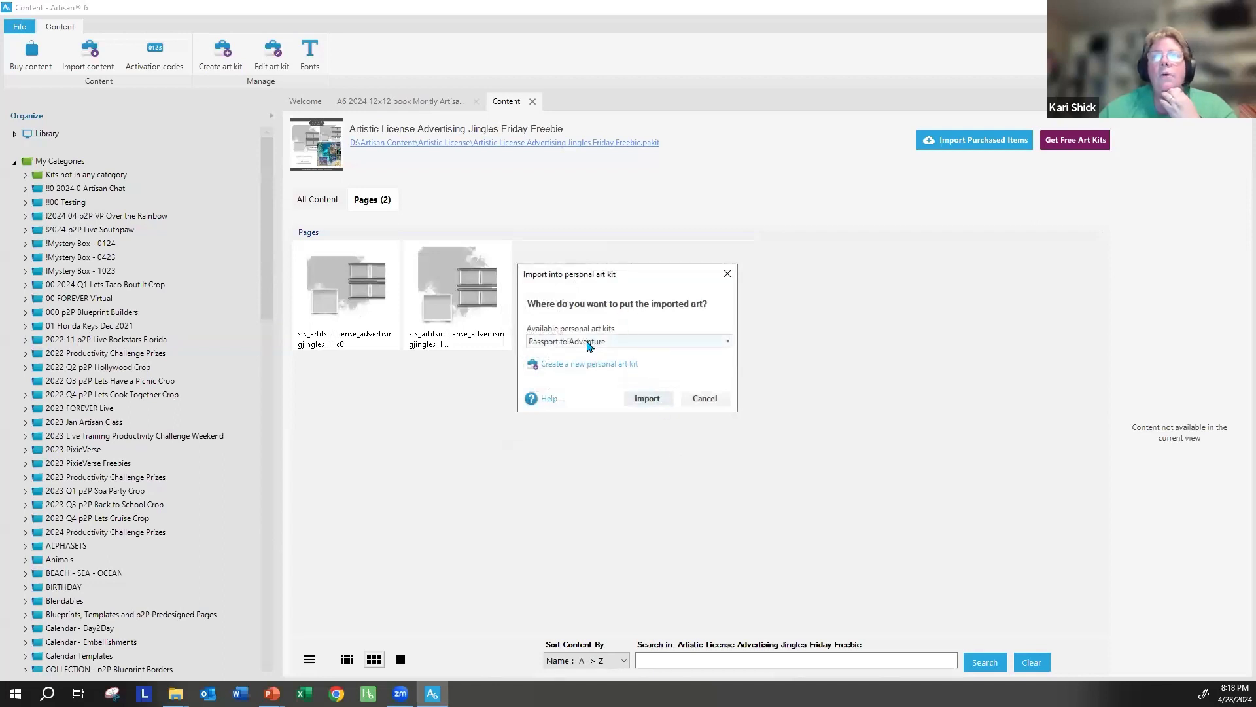
Step: Import all images from the Paper folder of Temp Digital Art as papers into the Passport to Adventure kit
click(646, 400)
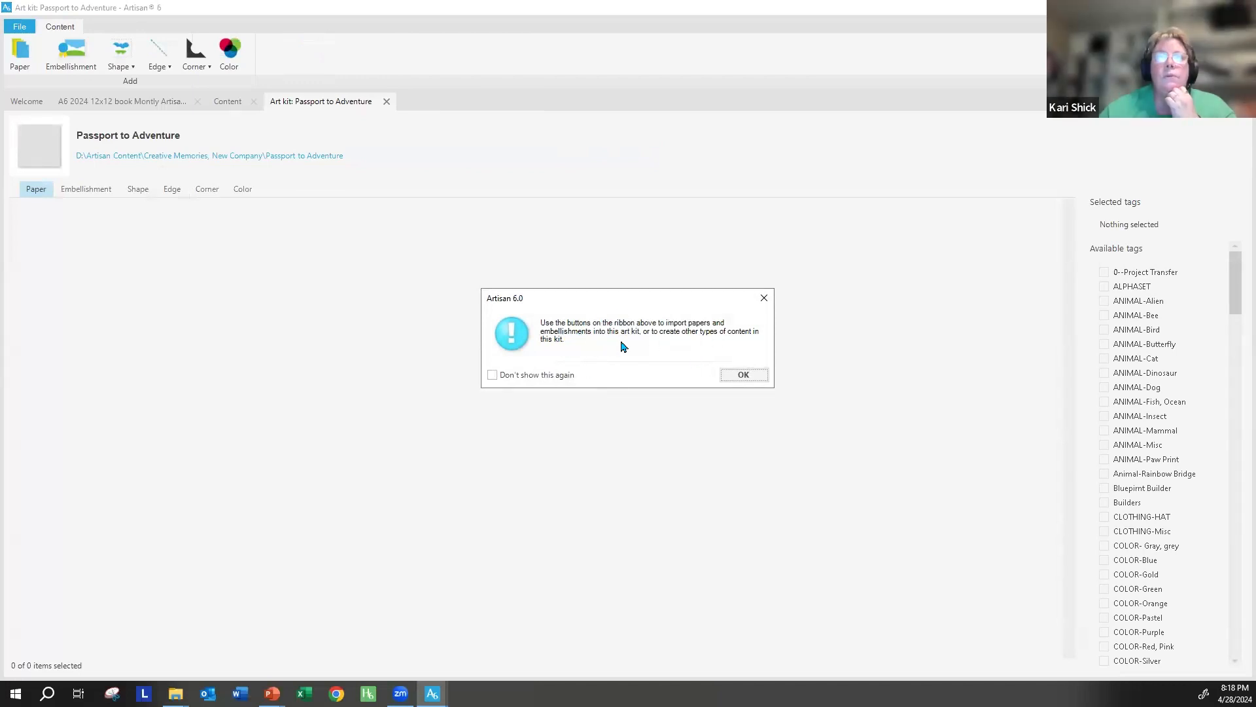
click(739, 376)
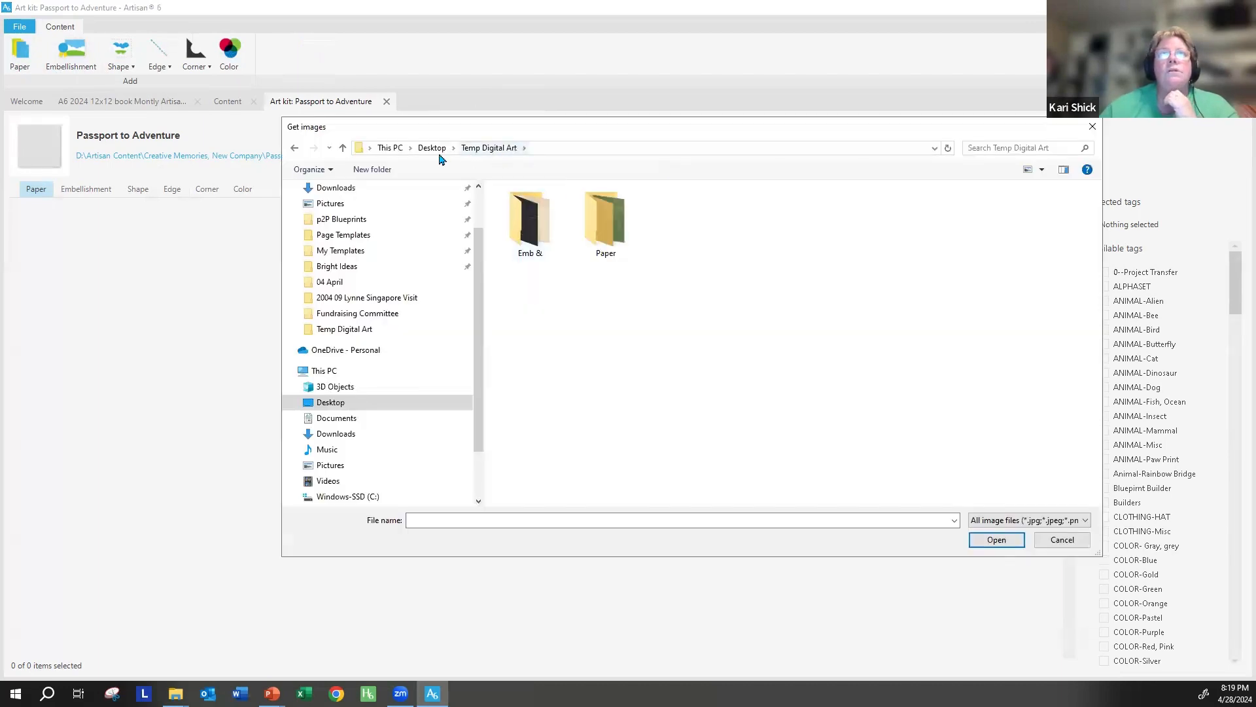
double_click(599, 222)
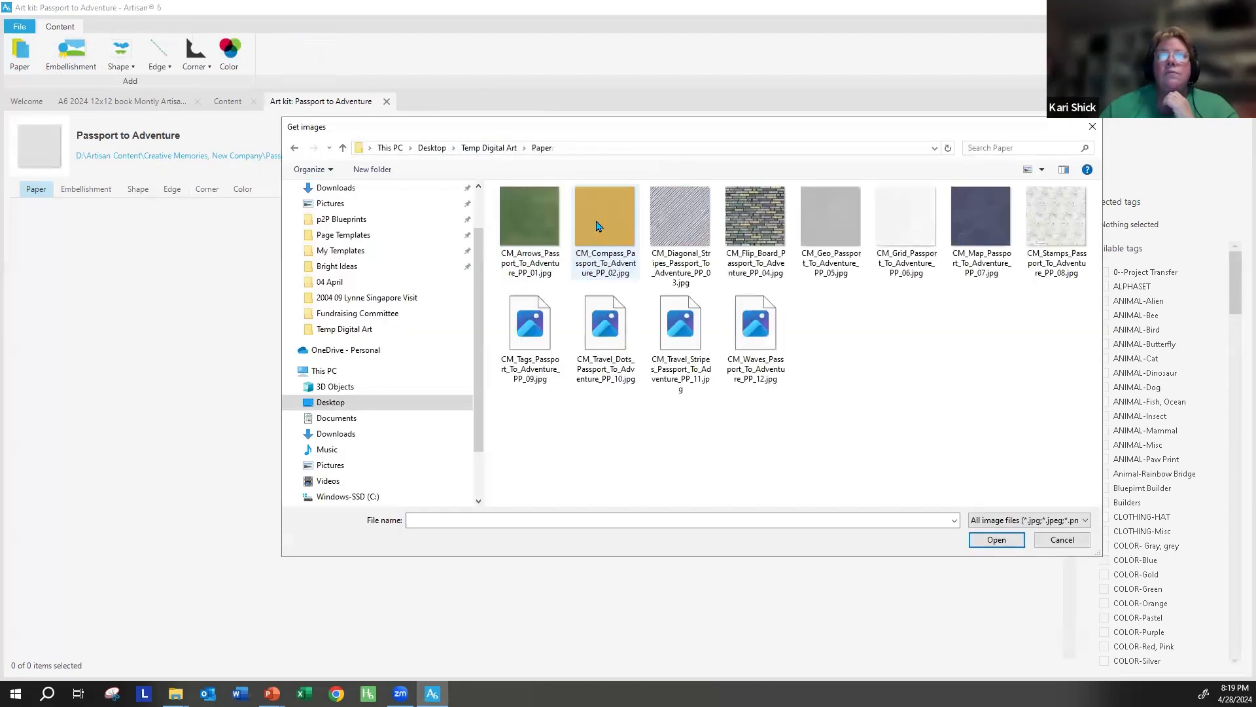
key(ctrl+a)
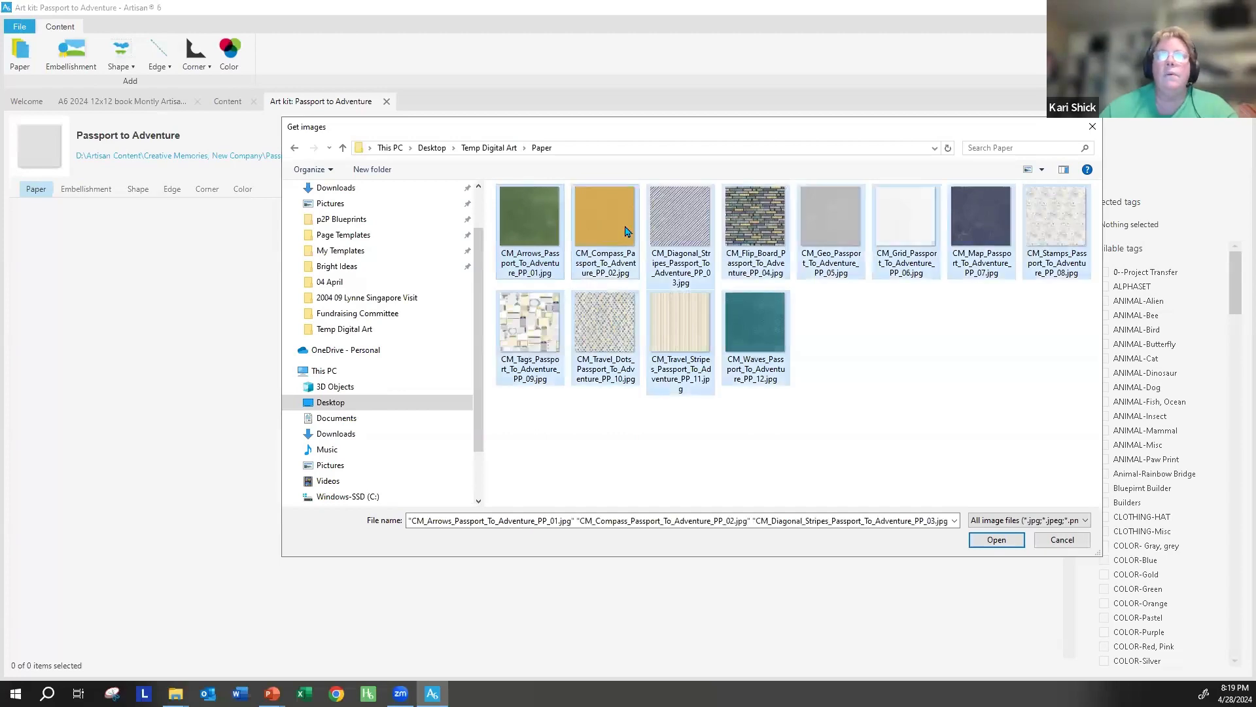
click(995, 540)
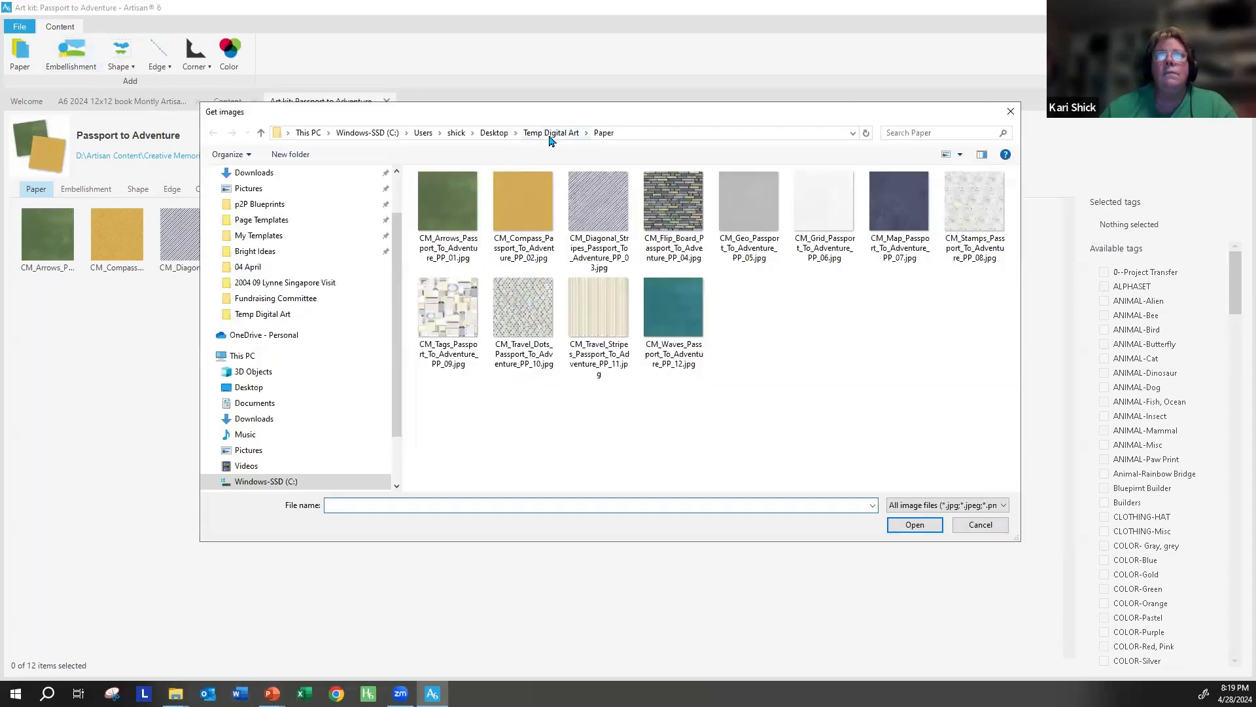
Step: Import all images from the Emb & folder of Temp Digital Art as embellishments into the Passport to Adventure kit
click(551, 132)
double_click(446, 213)
click(446, 218)
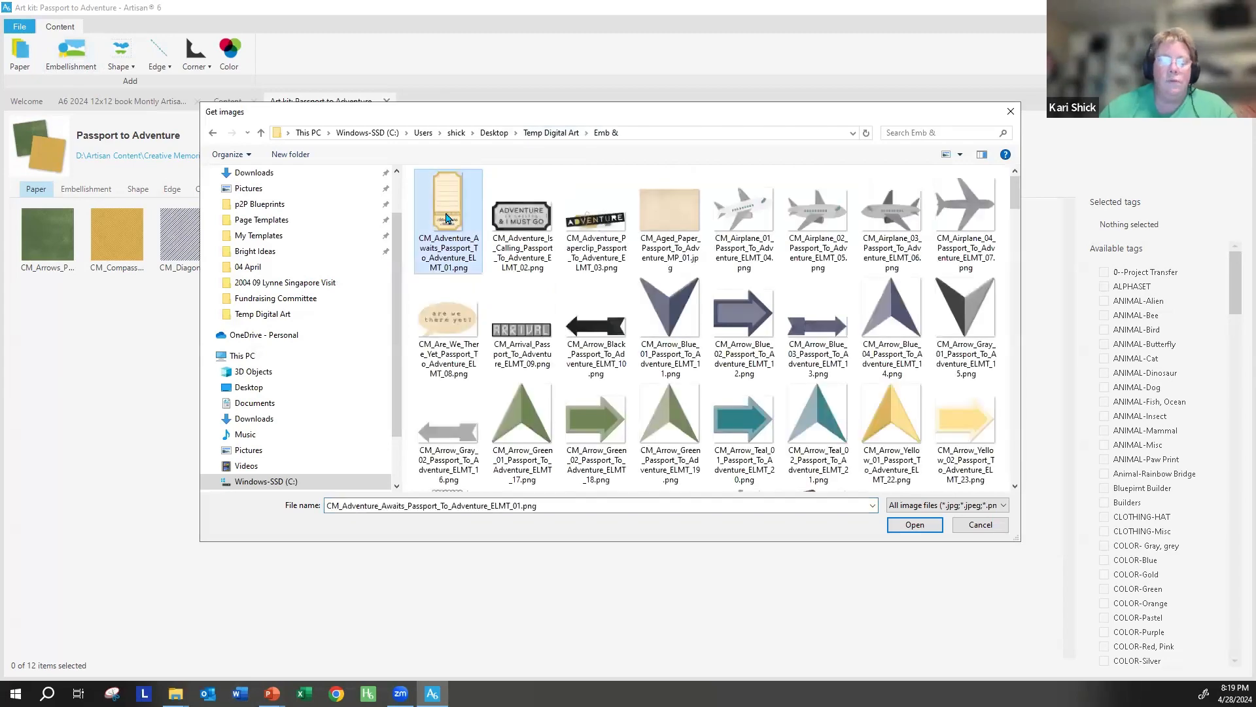
key(ctrl+a)
click(914, 524)
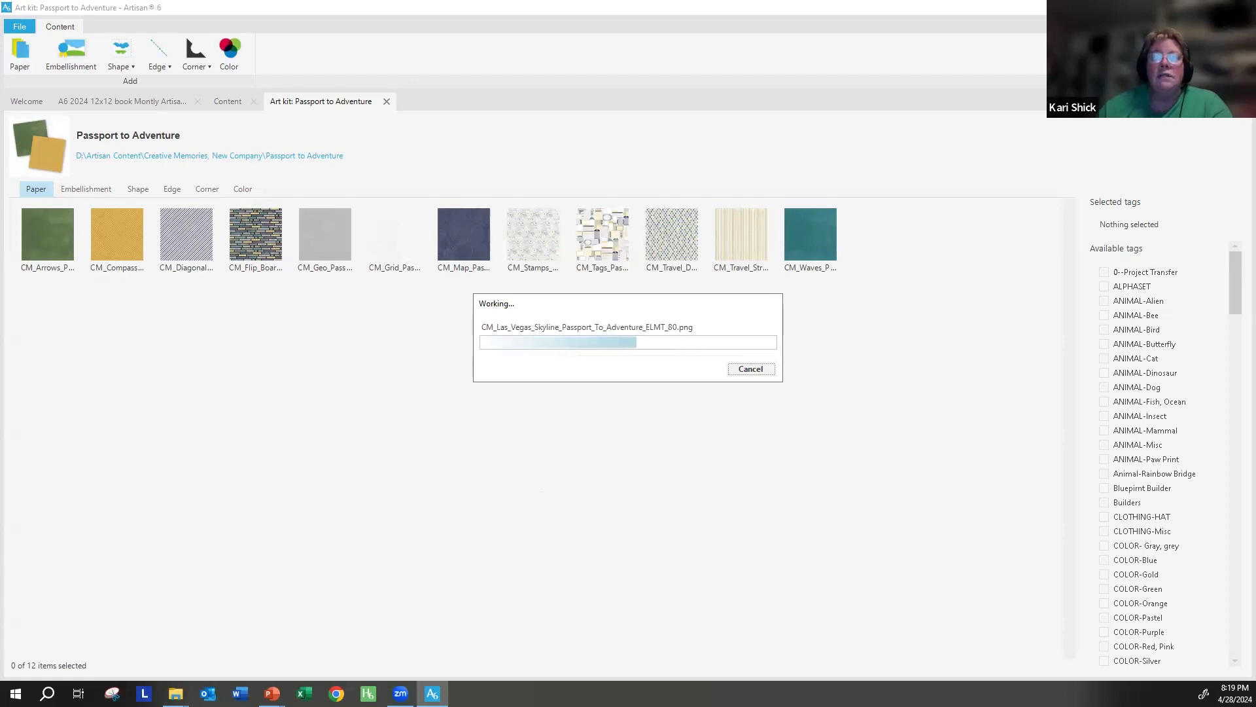
Step: Return the Emb & window to Temp Digital Art and minimize both File Explorer windows
key(alt+Tab)
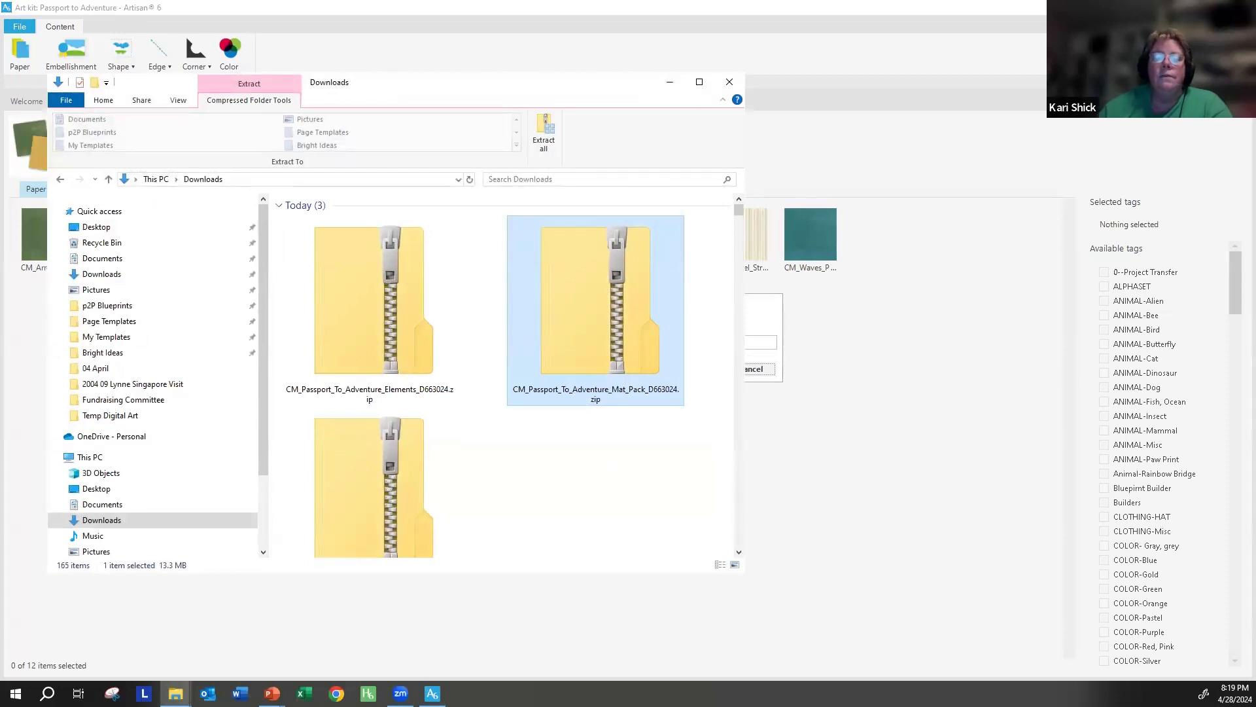
key(alt+Tab)
key(alt+Tab)
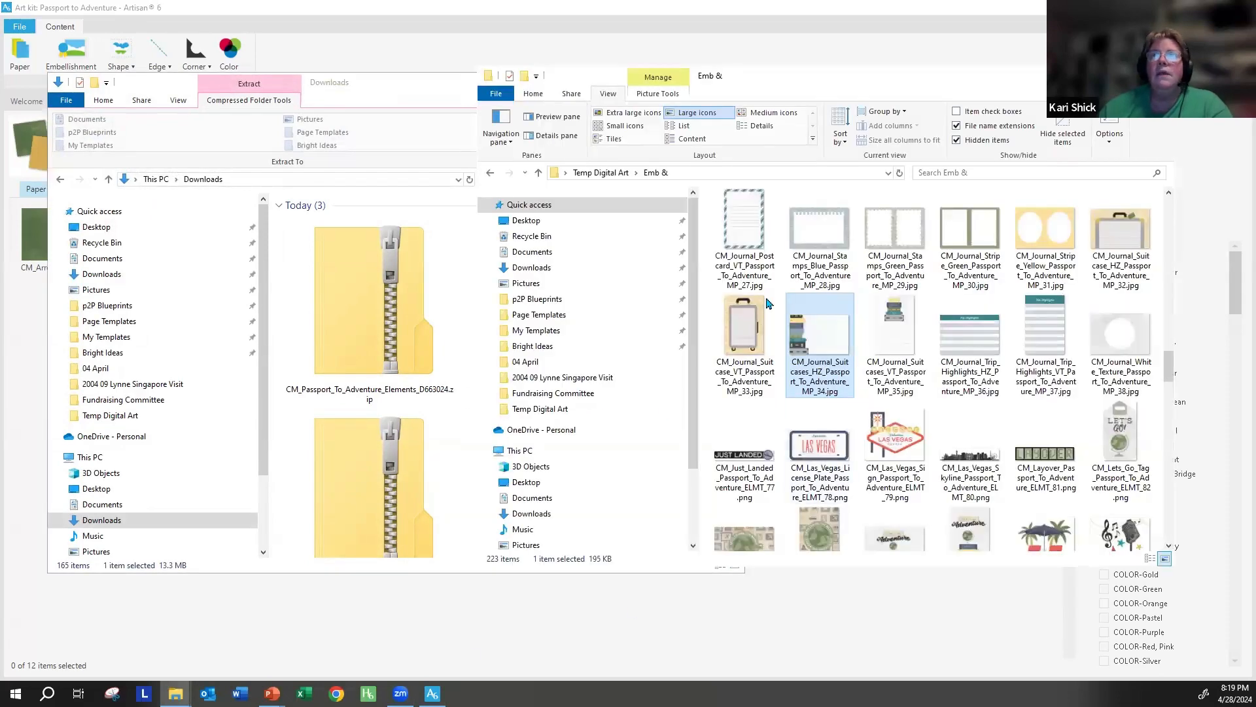
click(619, 174)
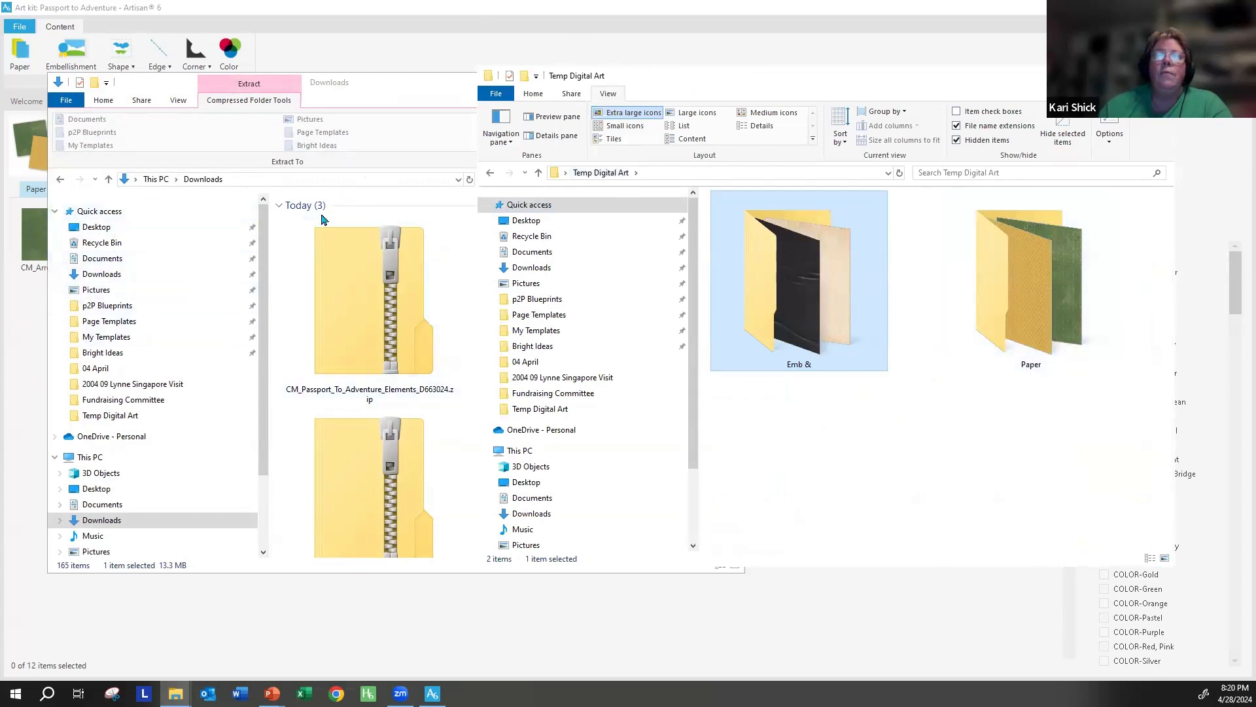
click(1099, 75)
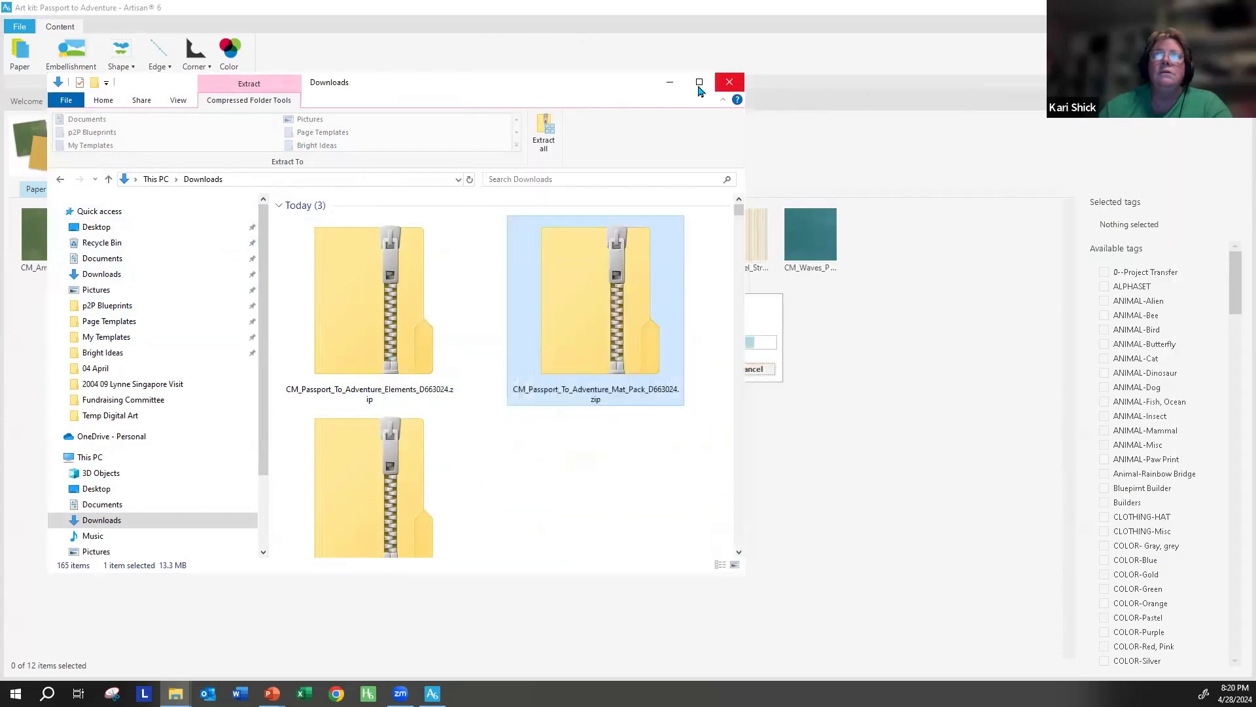
click(668, 84)
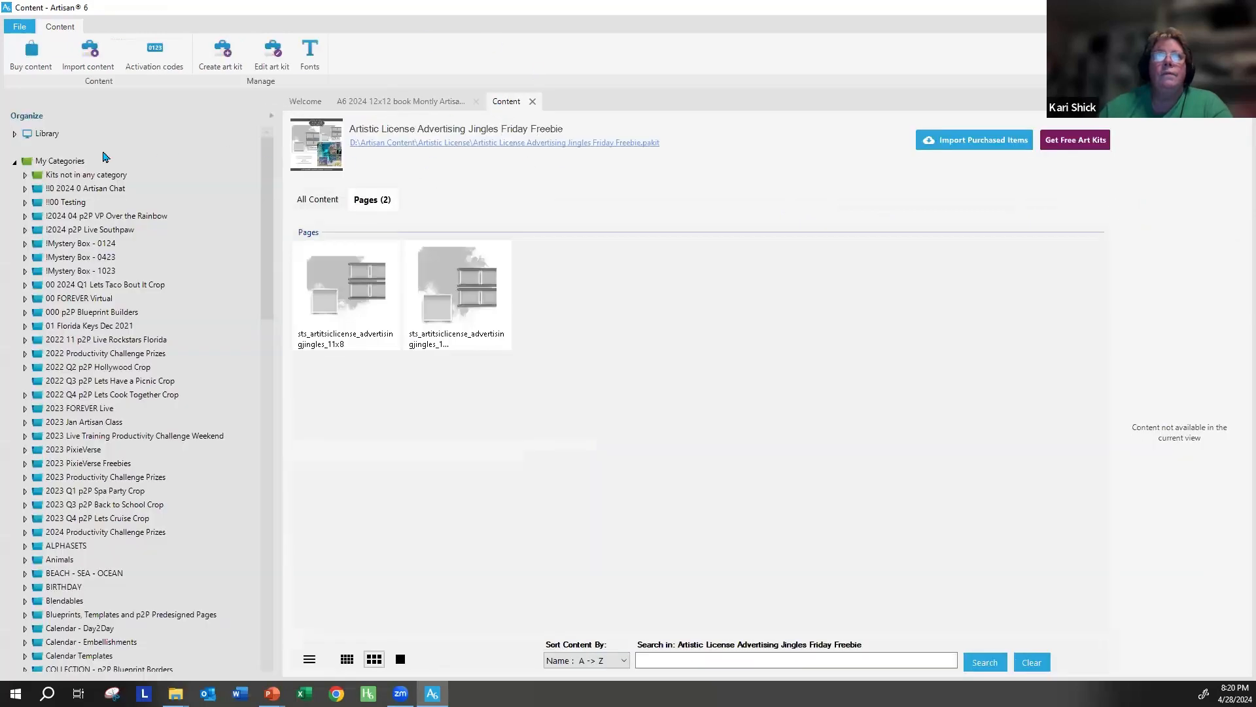
Step: Return to the 2024 12x12 book project and load the Passport to Adventure kit from the Creative Memories, New Company library folder
click(363, 104)
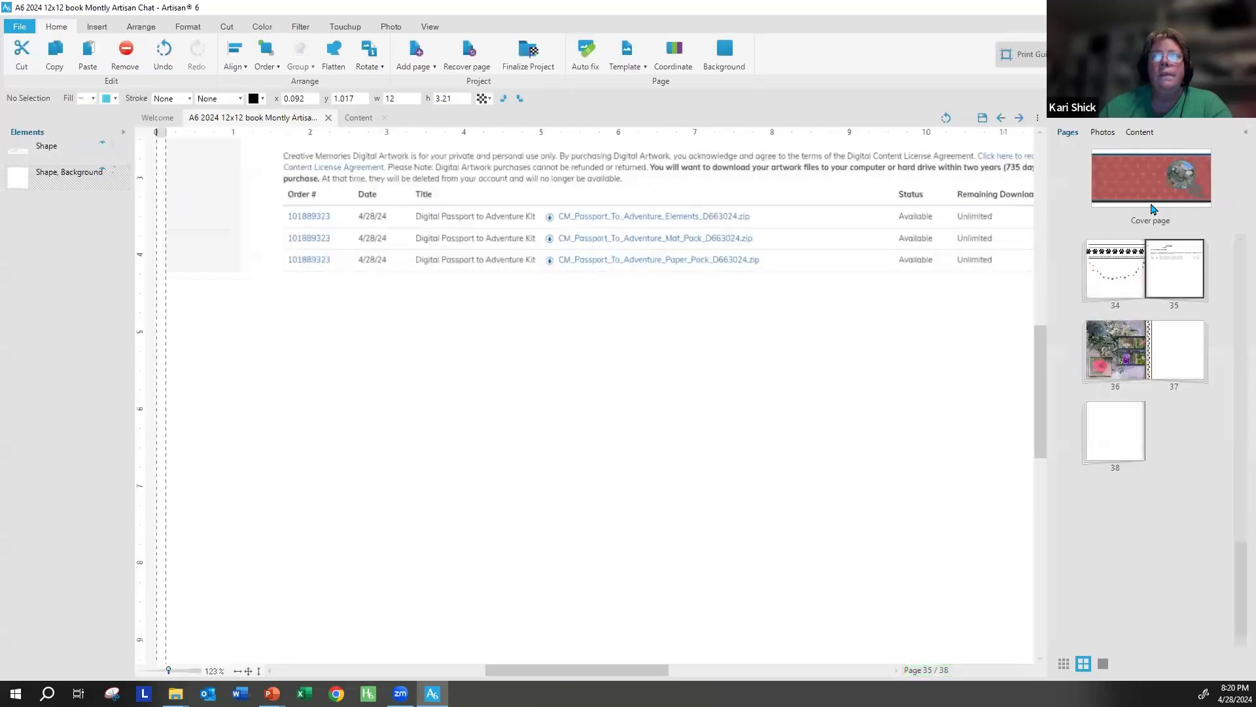
click(1140, 131)
click(1075, 196)
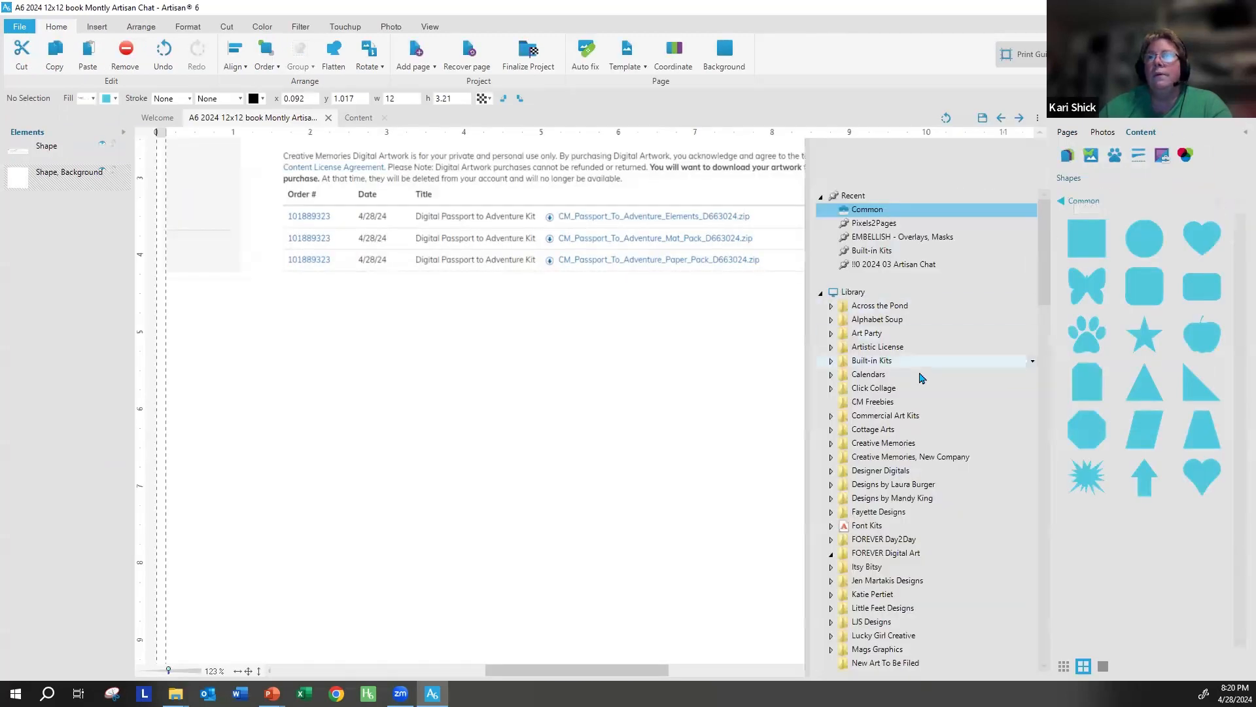
double_click(961, 457)
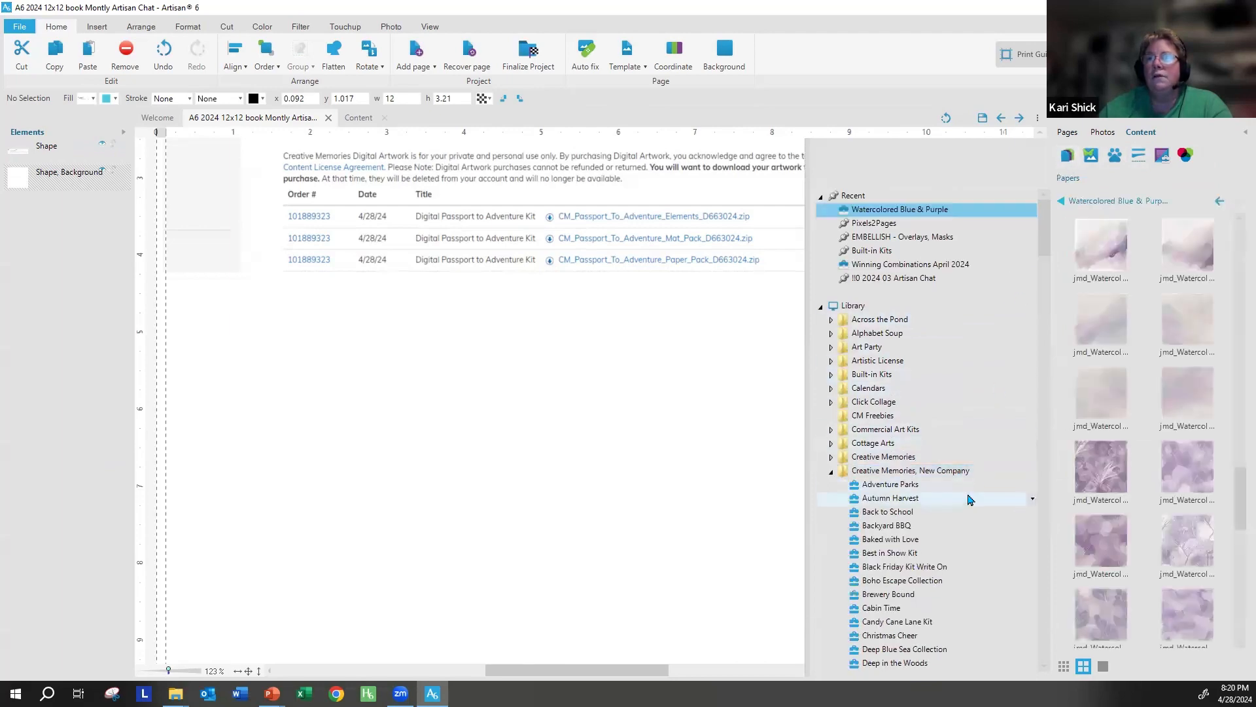
drag(1044, 235, 1046, 284)
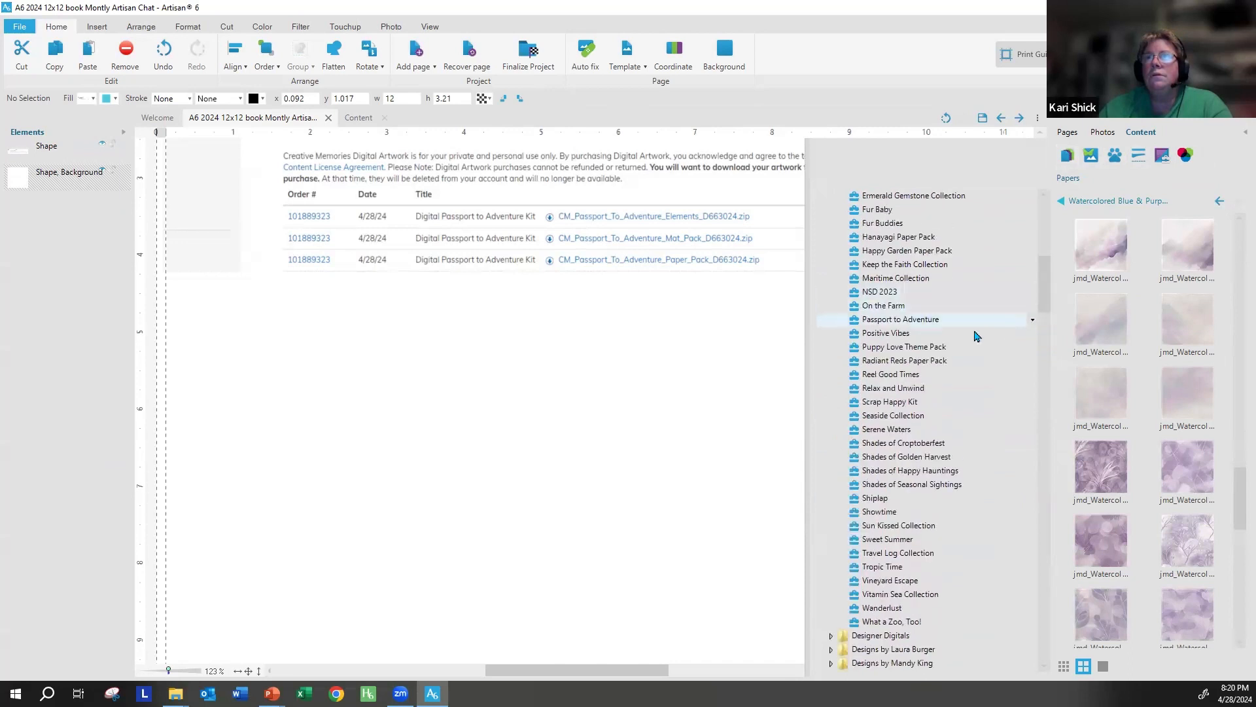
click(959, 320)
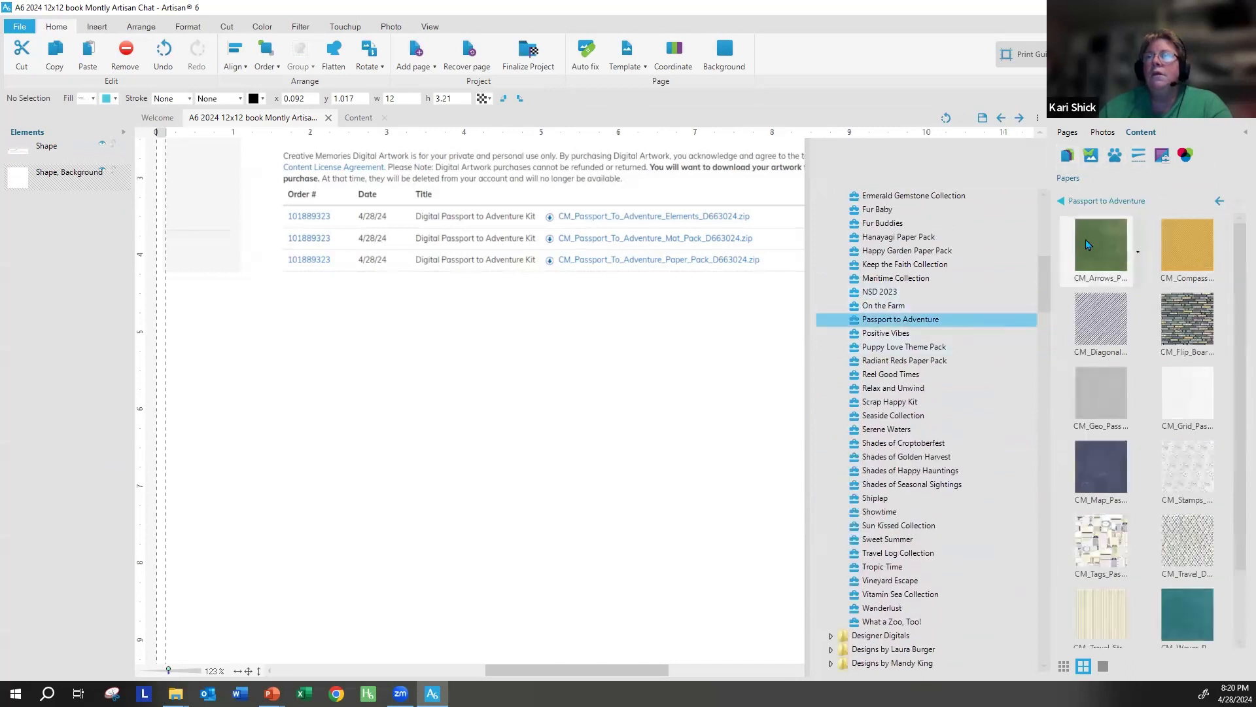
Step: Browse the embellishments of the Passport to Adventure kit
click(1112, 157)
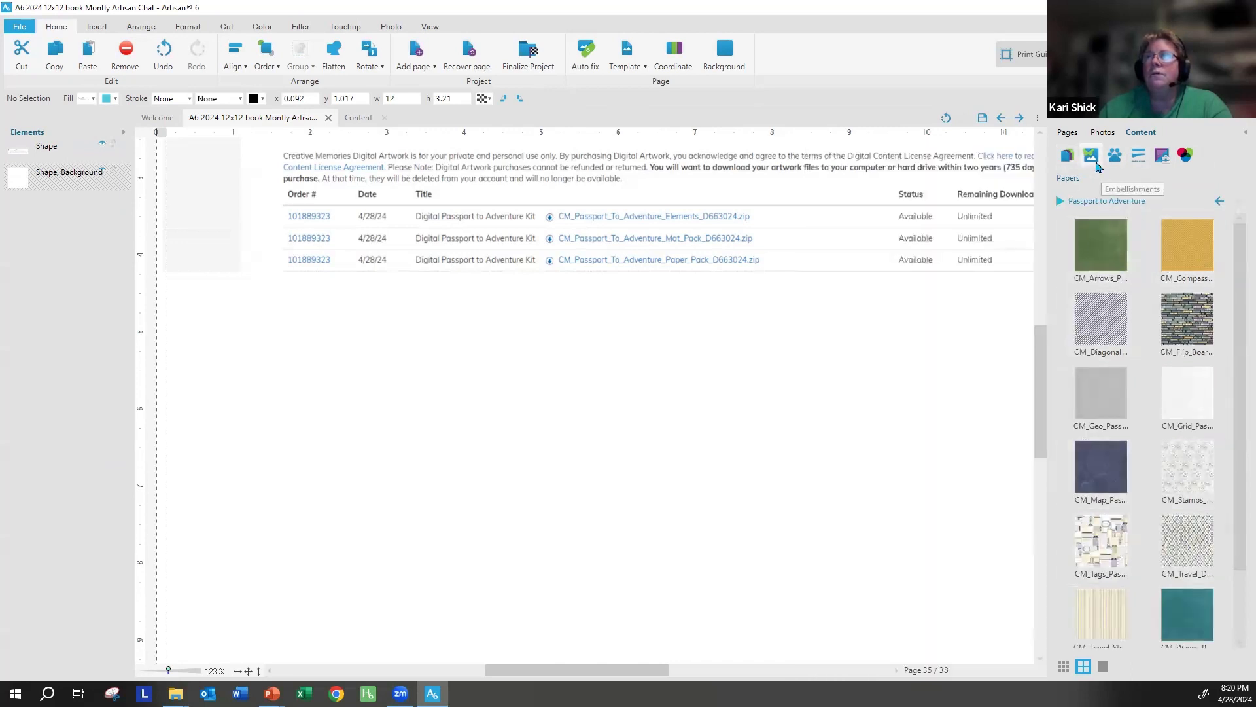
scroll(1093, 451, down, 10)
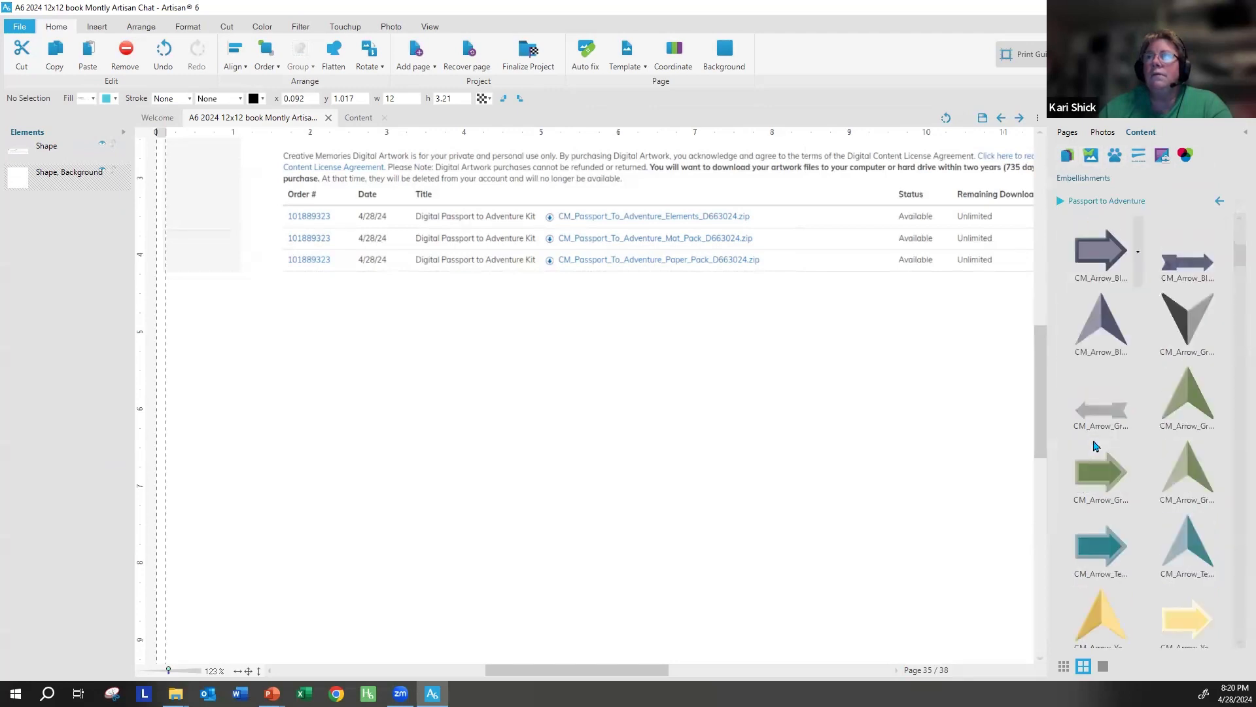
scroll(1096, 445, down, 15)
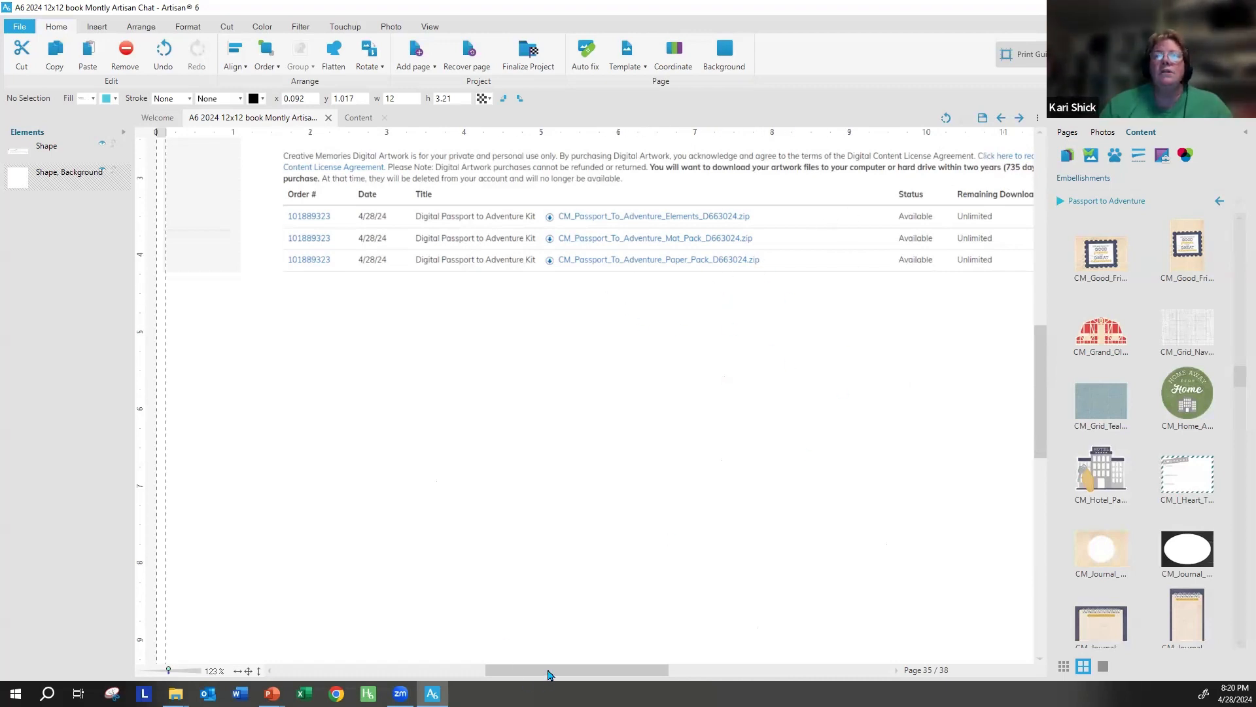
Step: Review the My Downloadable Products list and its download terms on page 35 of the book
drag(548, 674, 570, 671)
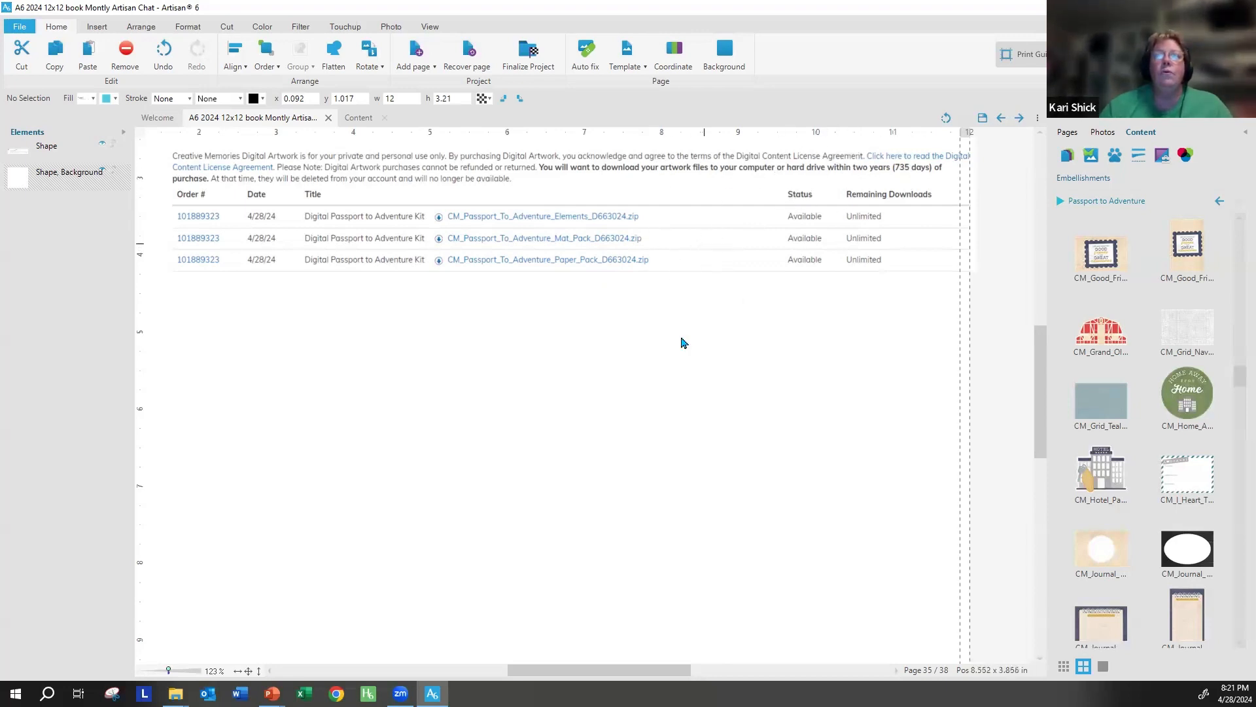
scroll(1043, 377, up, 4)
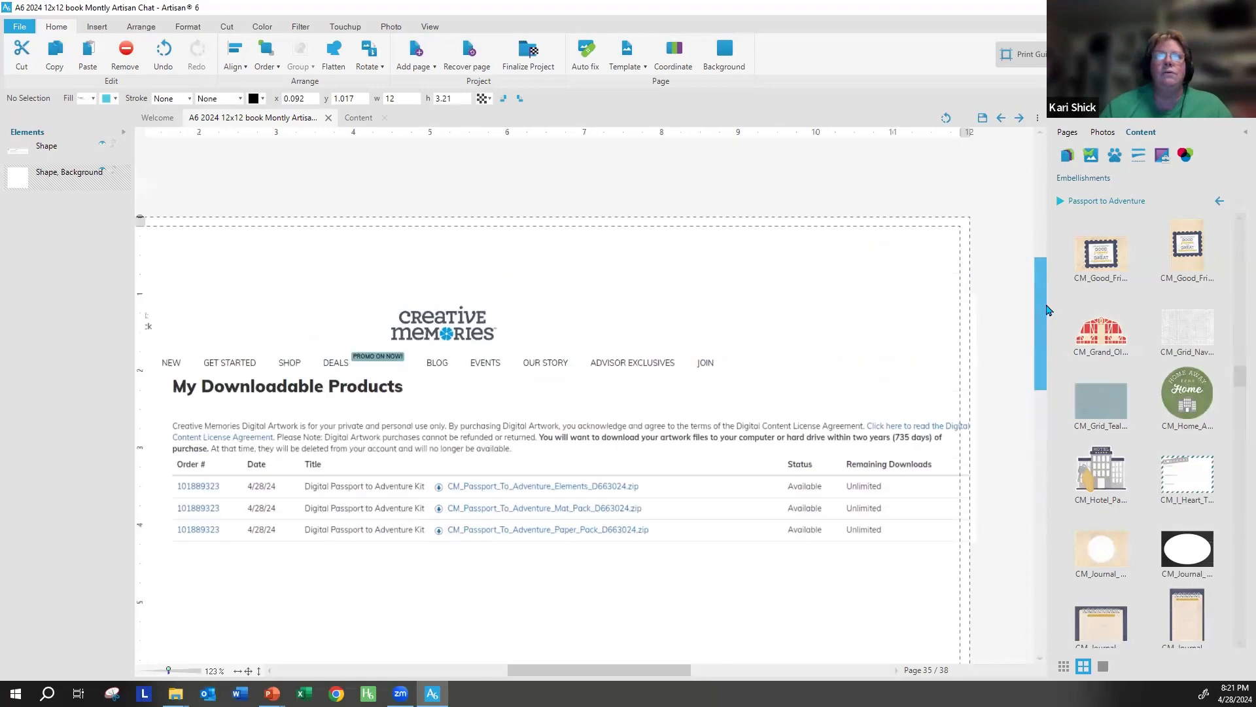